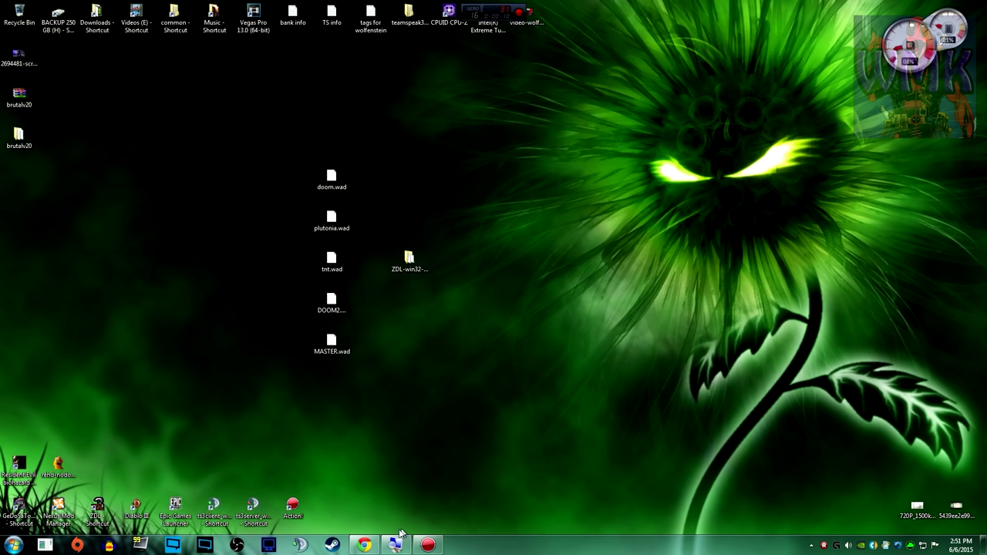
Switch to Chrome to look at the Dropbox file list, and minimize the browser to return to the desktop
mouse_move(365, 546)
left_click(366, 543)
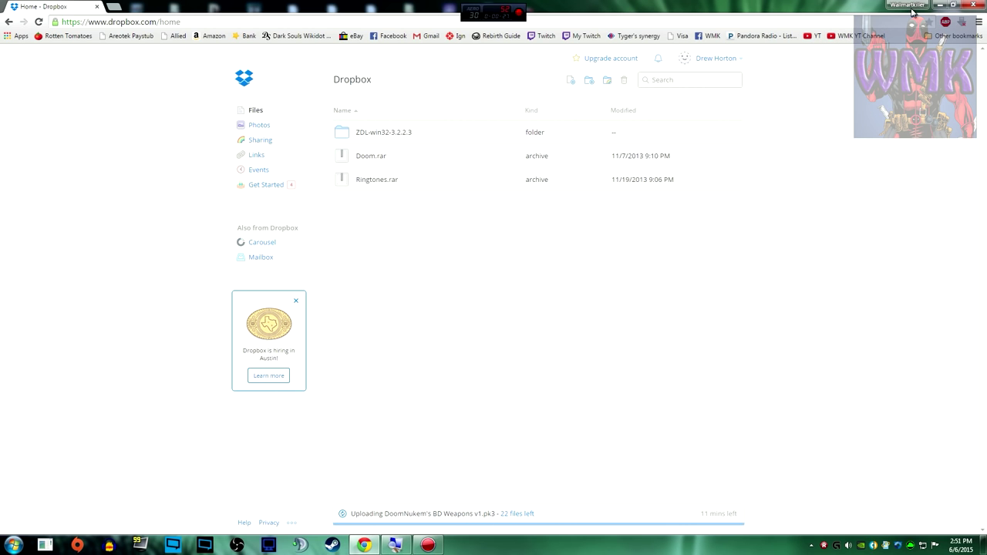
left_click(936, 5)
Open the ZDL-win32-3.2.2.3 folder from the desktop
left_click(414, 260)
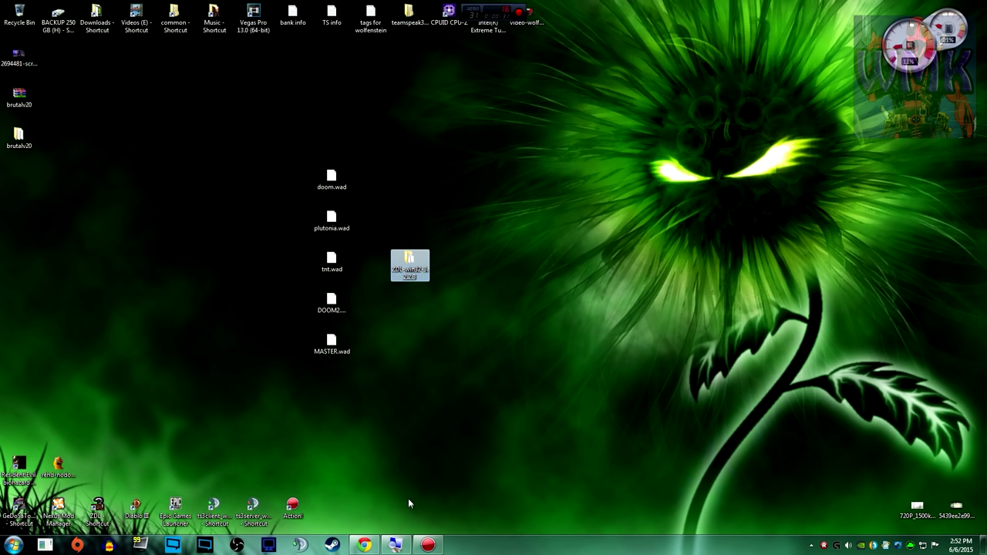
double_click(413, 266)
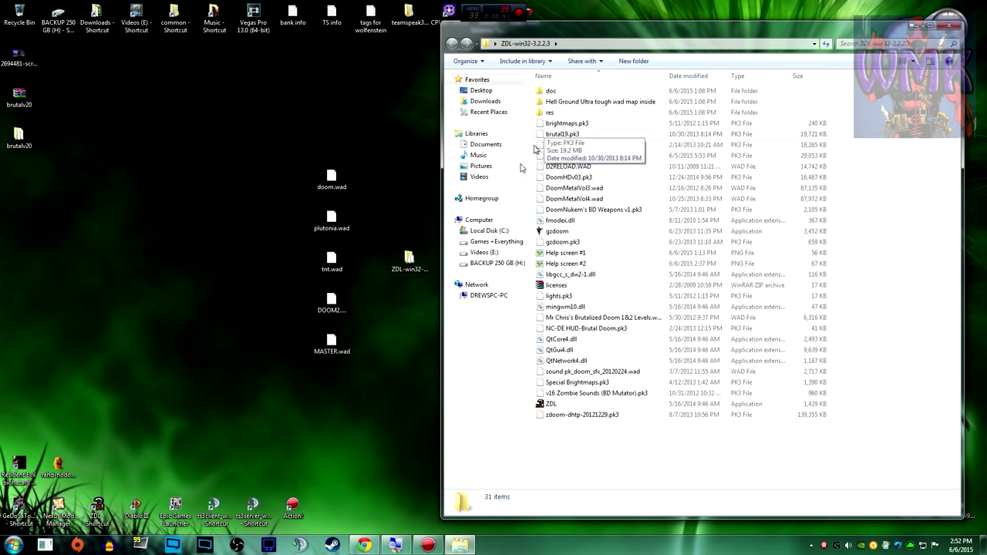
left_click(409, 262)
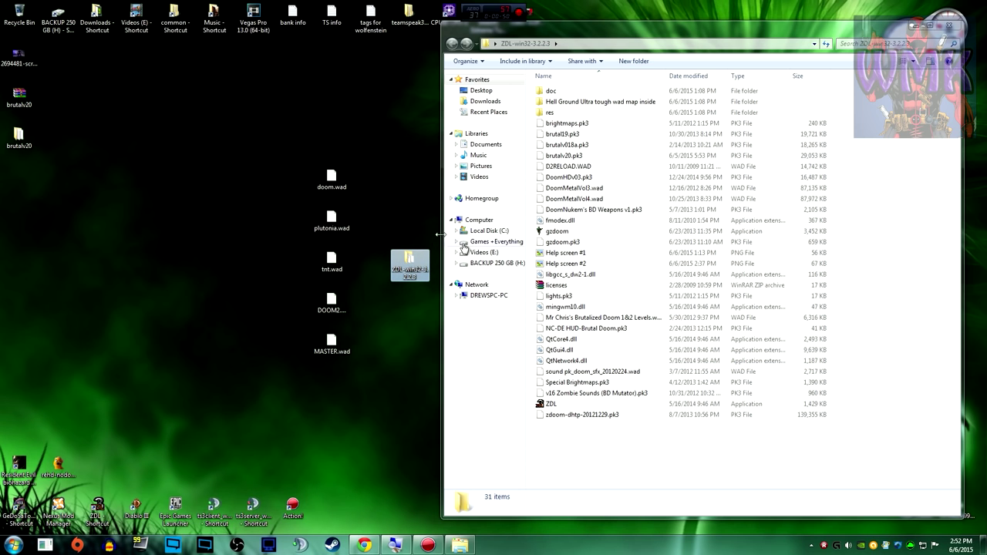
Try to send the ZDL application to the desktop as a shortcut, and point out the ZDL shortcut there
right_click(574, 404)
left_click(552, 405)
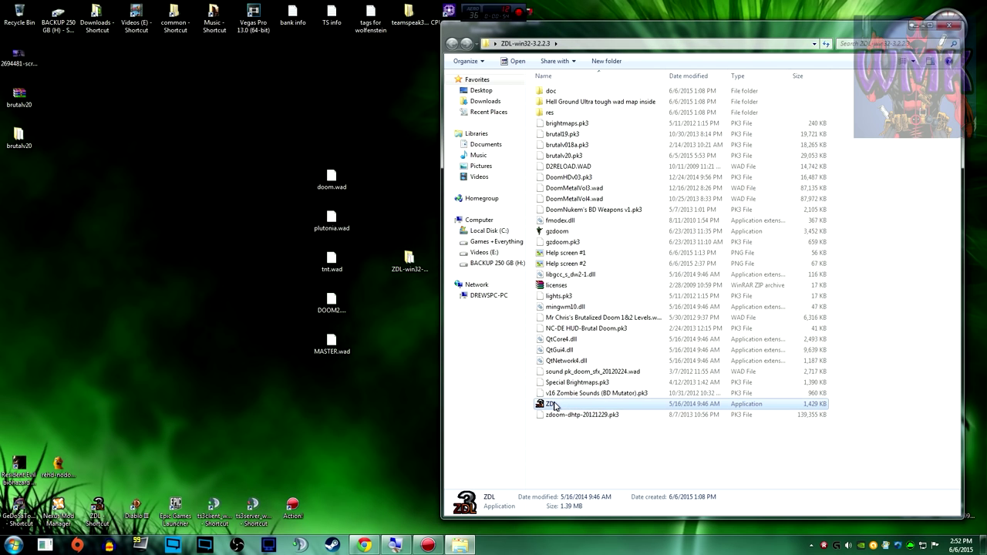
right_click(560, 407)
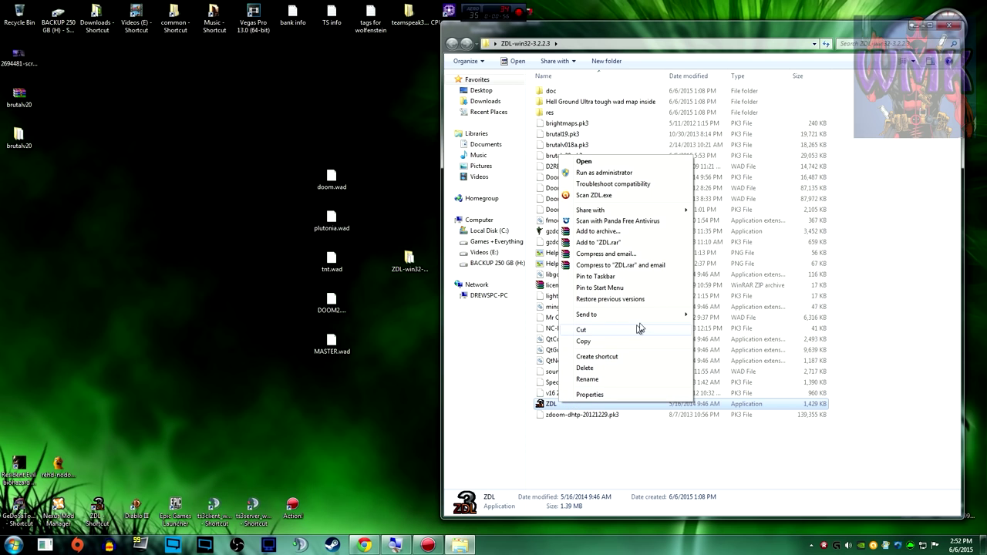
mouse_move(674, 317)
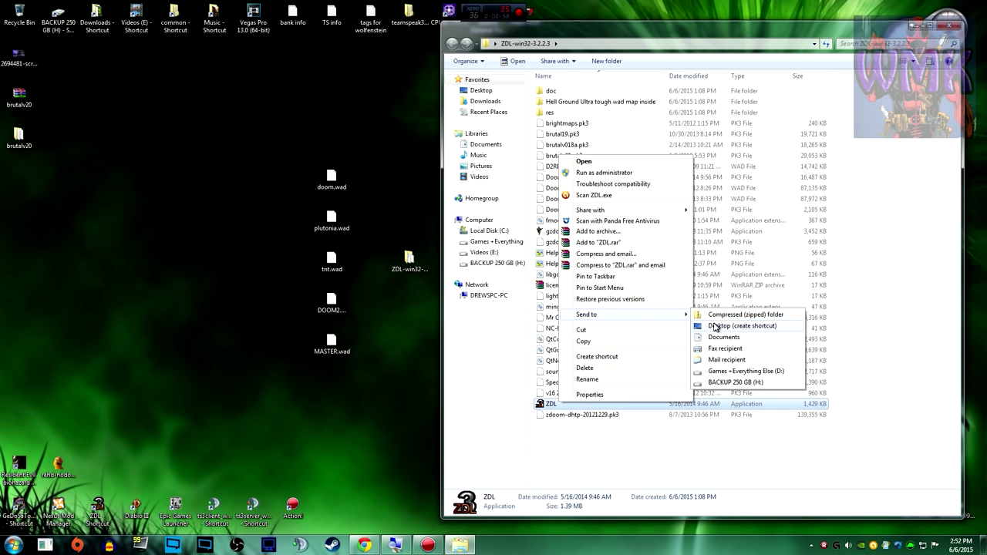
left_click(715, 326)
left_click(97, 509)
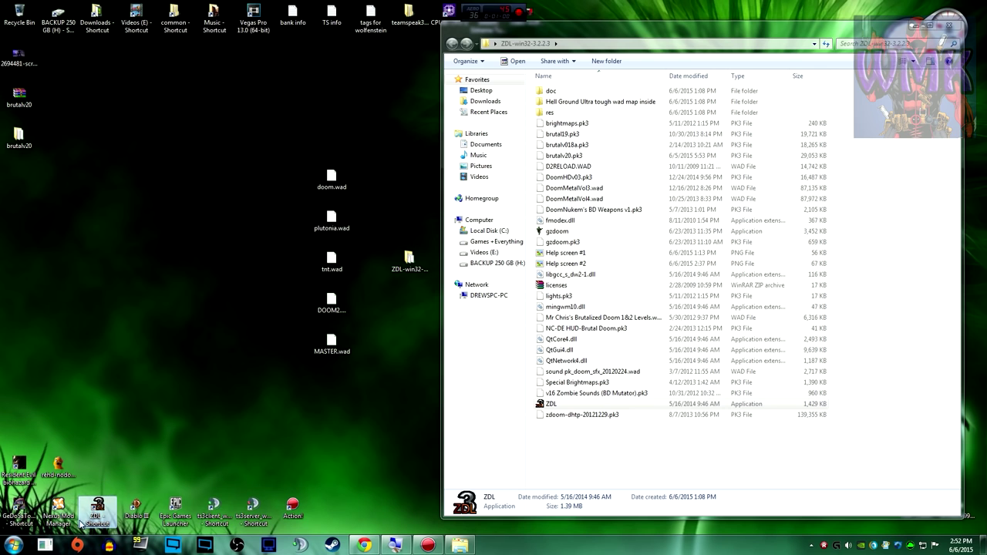
left_click(179, 313)
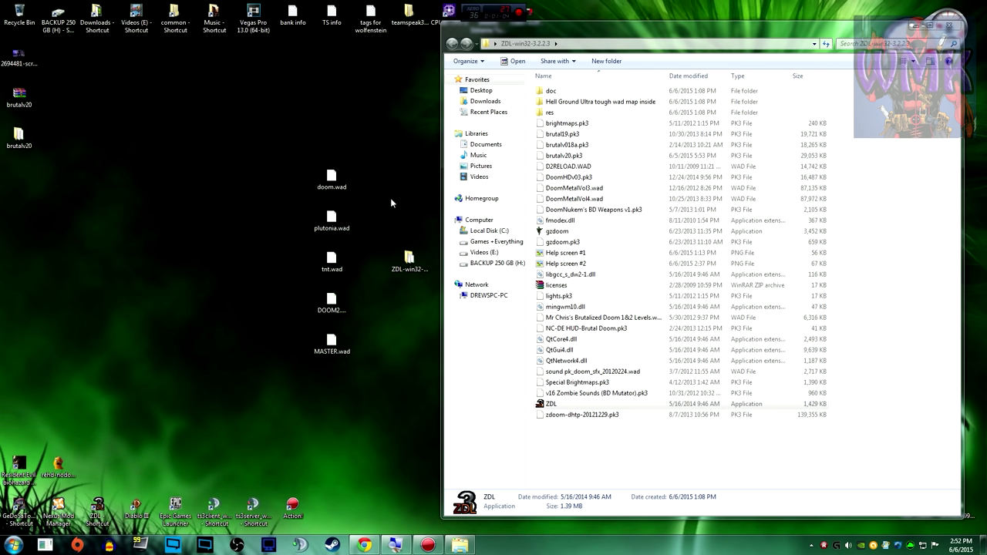
Move doom.wad, plutonia.wad, tnt.wad, DOOM2.WAD and MASTER.wad from the desktop into the ZDL-win32-3.2.2.3 folder
left_click(330, 174)
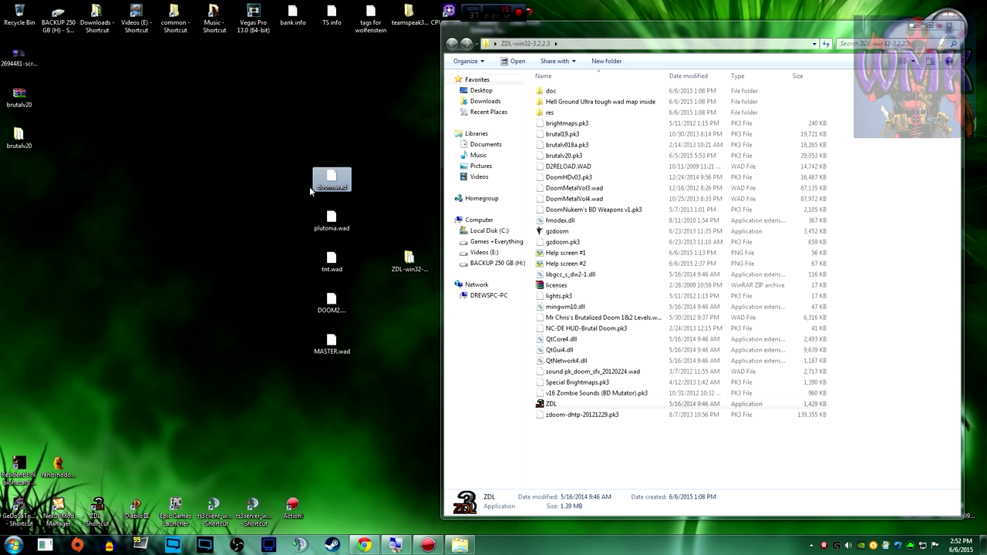
left_click(330, 219)
left_click(332, 258)
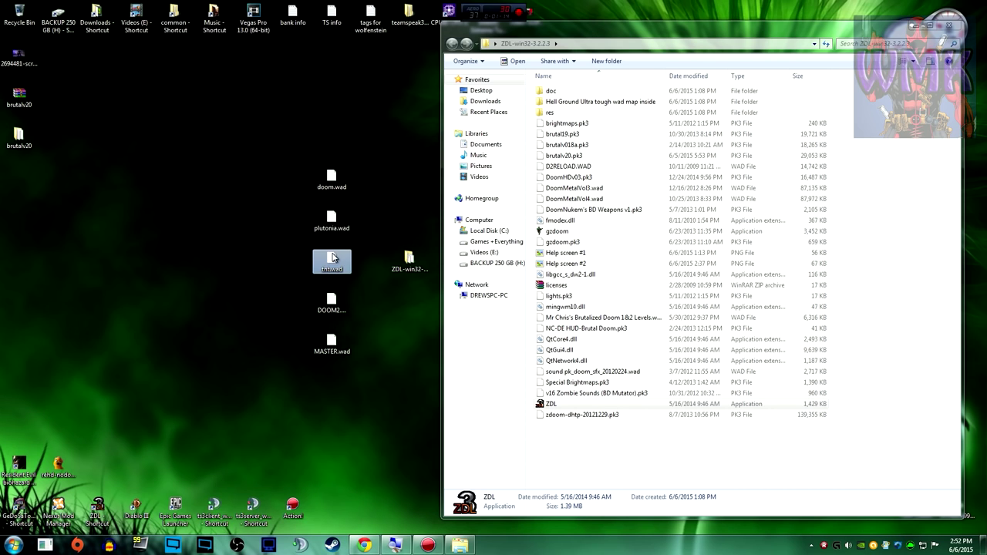
left_click(335, 306)
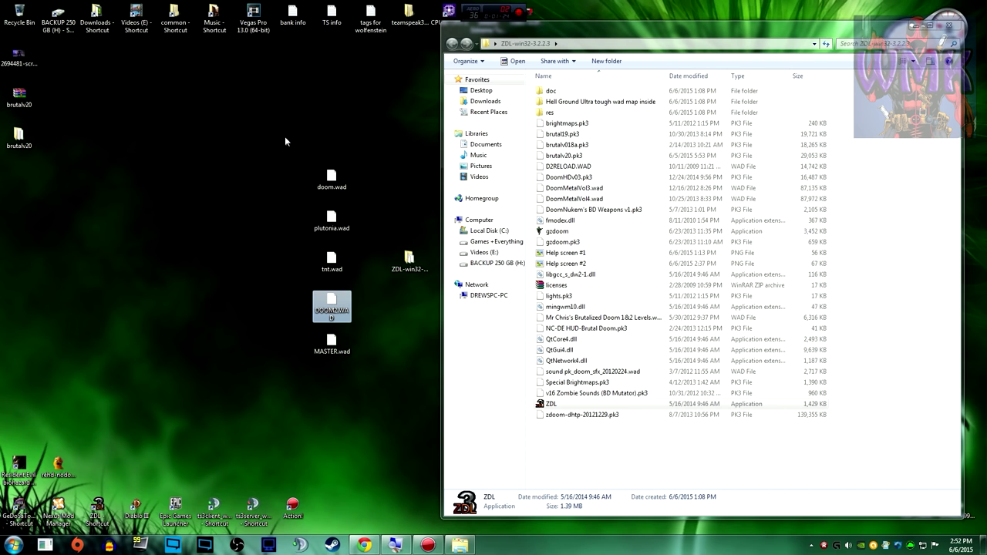
left_click_drag(285, 136, 361, 369)
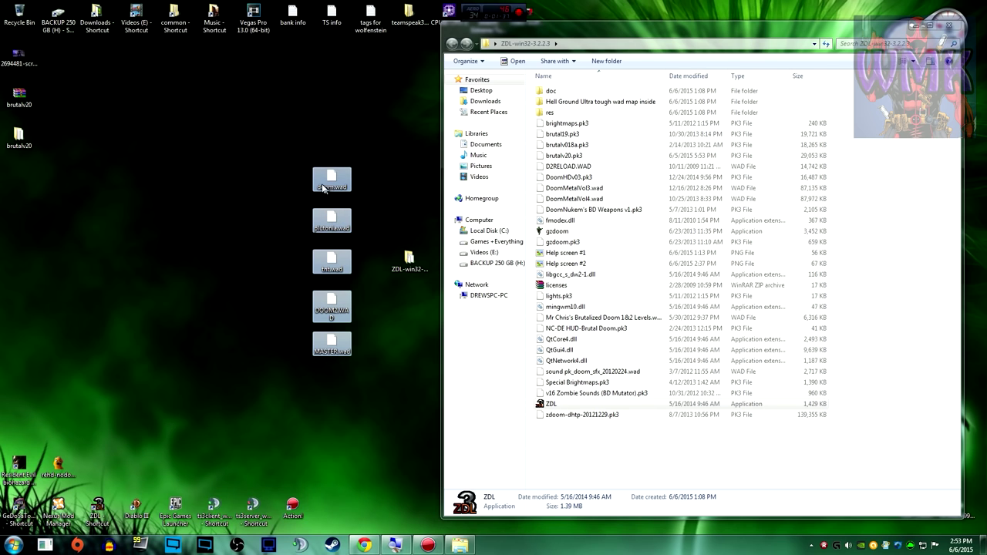
left_click_drag(299, 146, 354, 351)
left_click_drag(333, 179, 846, 191)
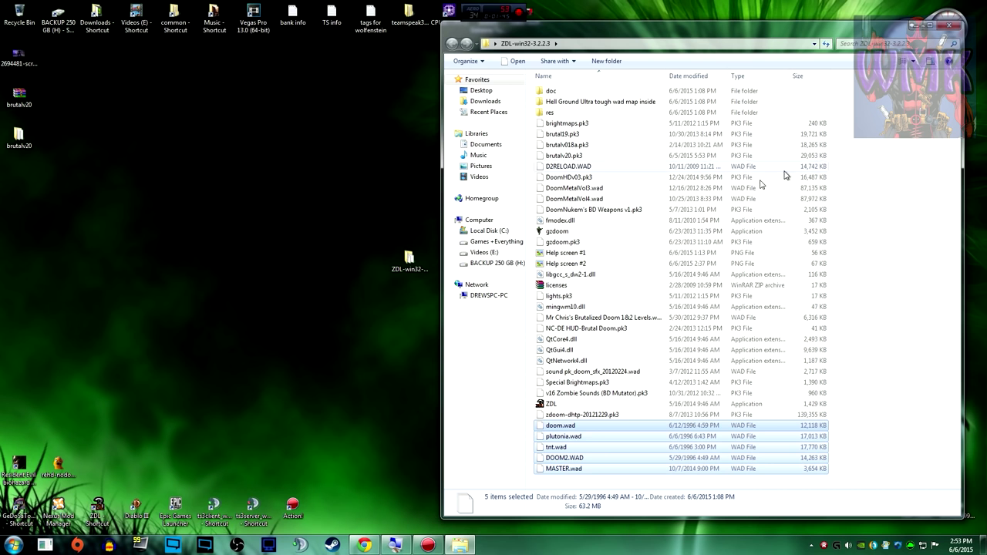
Launch ZDL from its folder and check the hg.wad and MASTER.wad entries among the external files
double_click(561, 404)
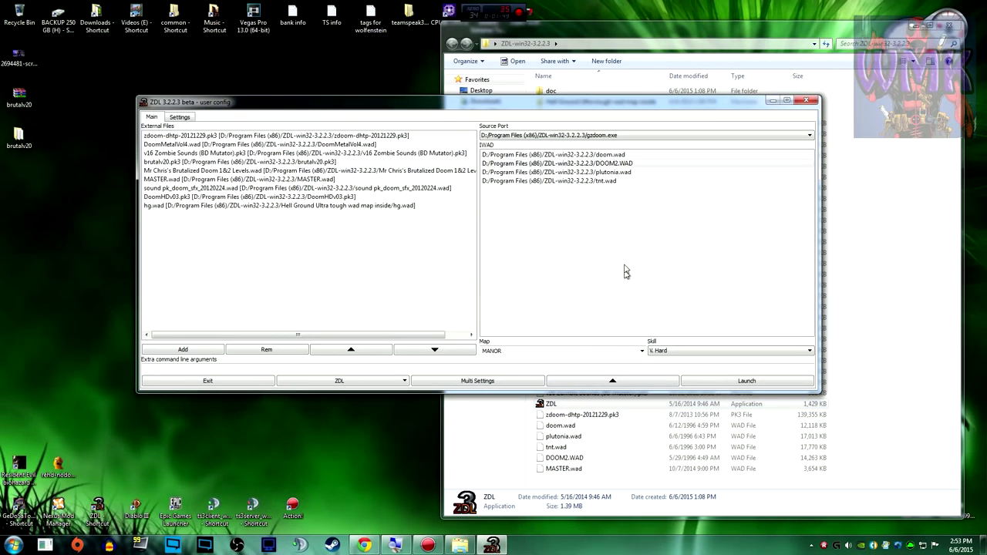
left_click(178, 207)
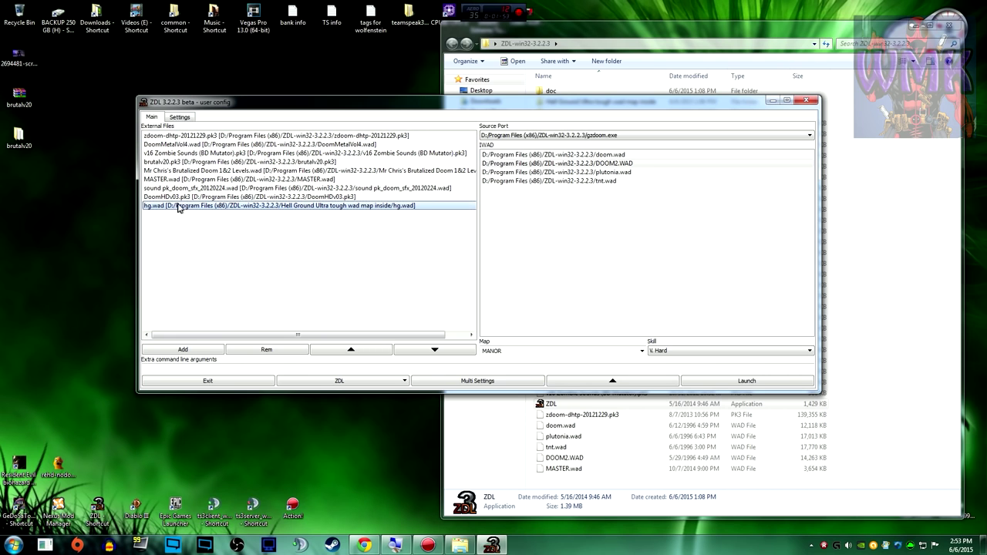
left_click(183, 180)
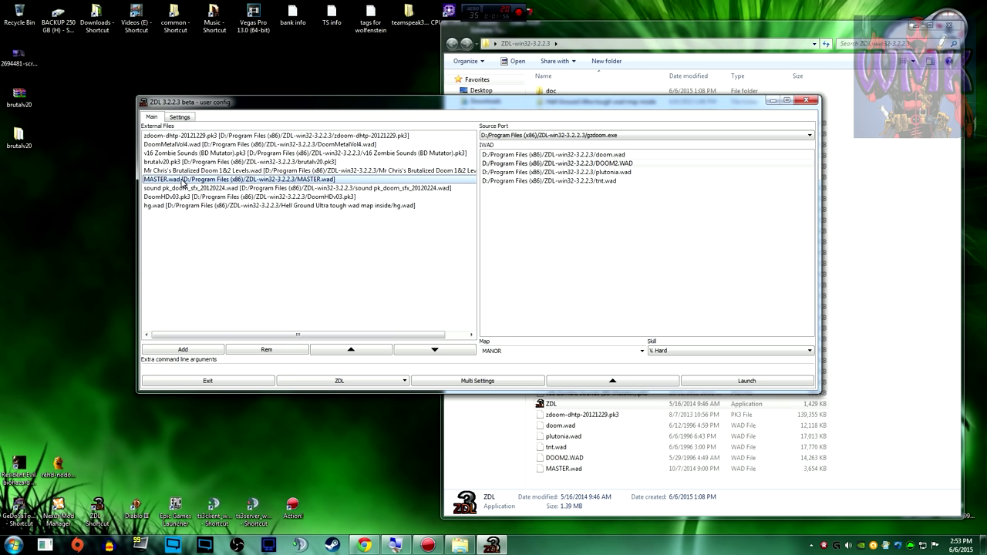
Try adding an IWAD by choosing doom.wad from the desktop's ZDL-win32-3.2.2.3 folder, and cancel the addition
left_click(188, 118)
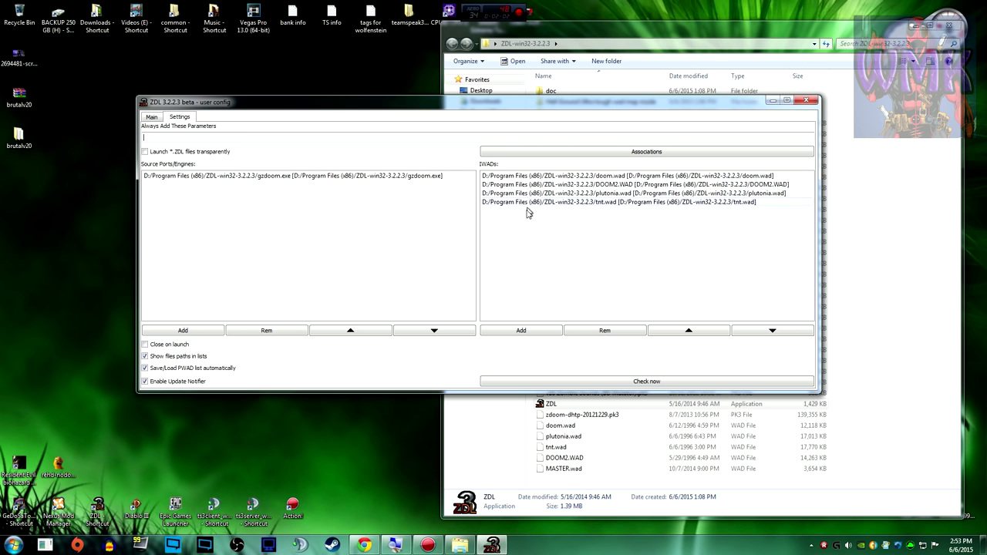
left_click(537, 330)
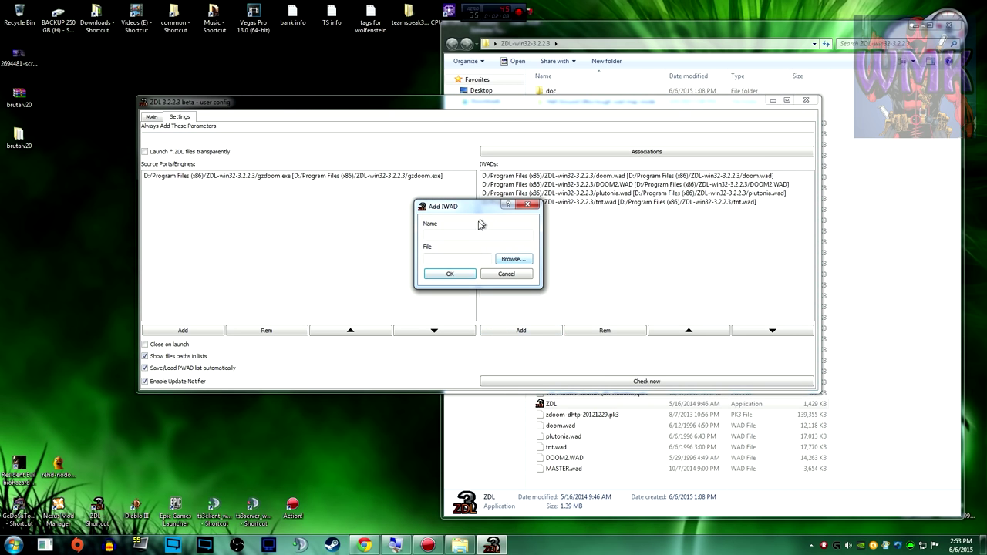
left_click(512, 259)
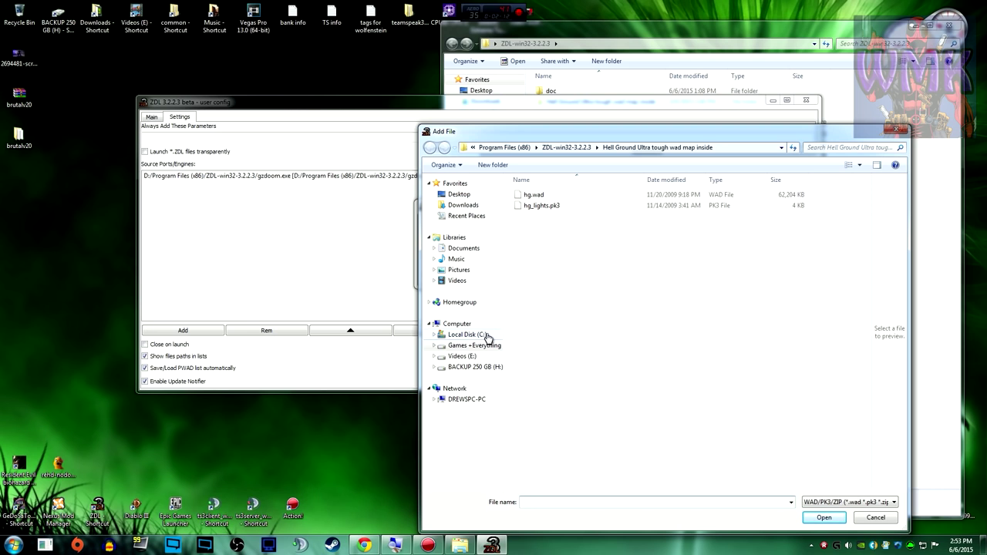
left_click(463, 195)
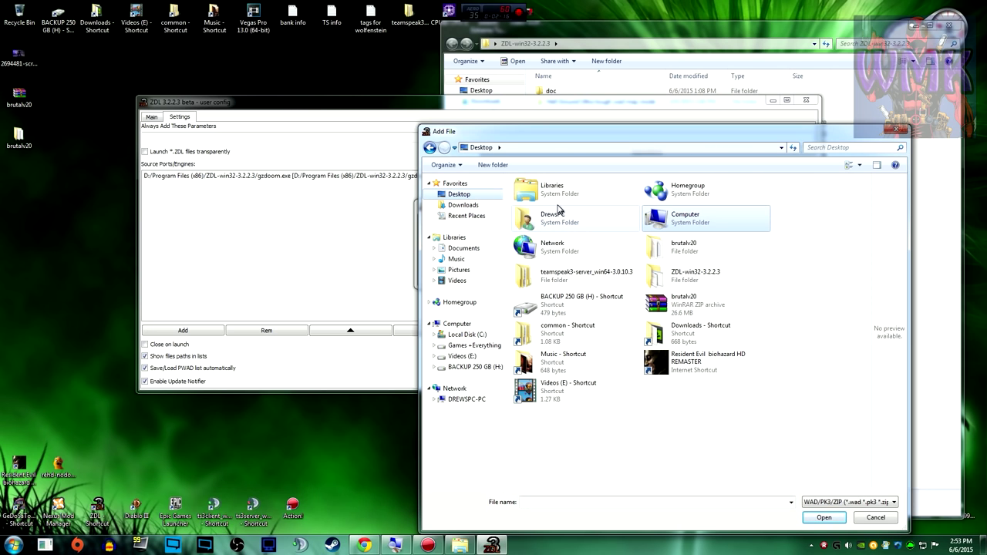
double_click(673, 279)
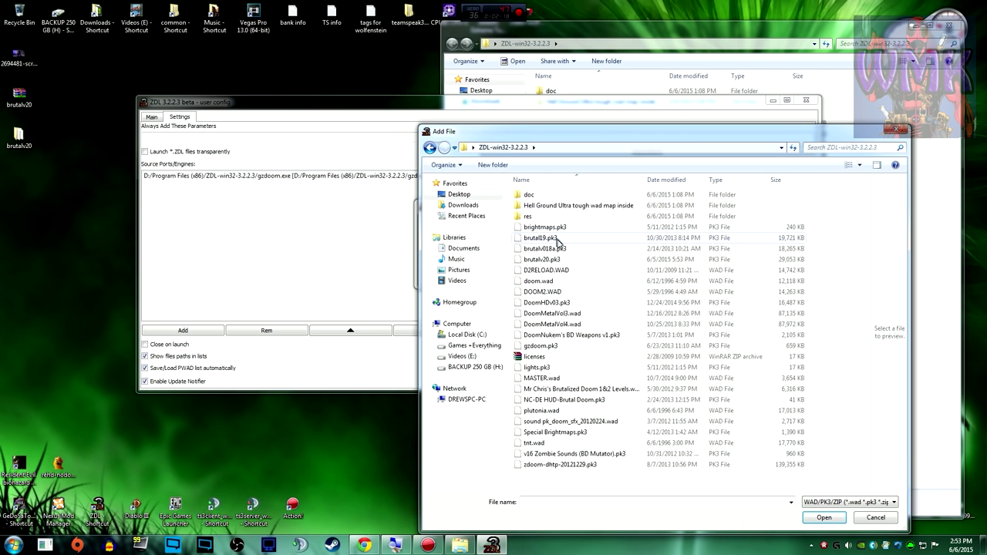
left_click(552, 282)
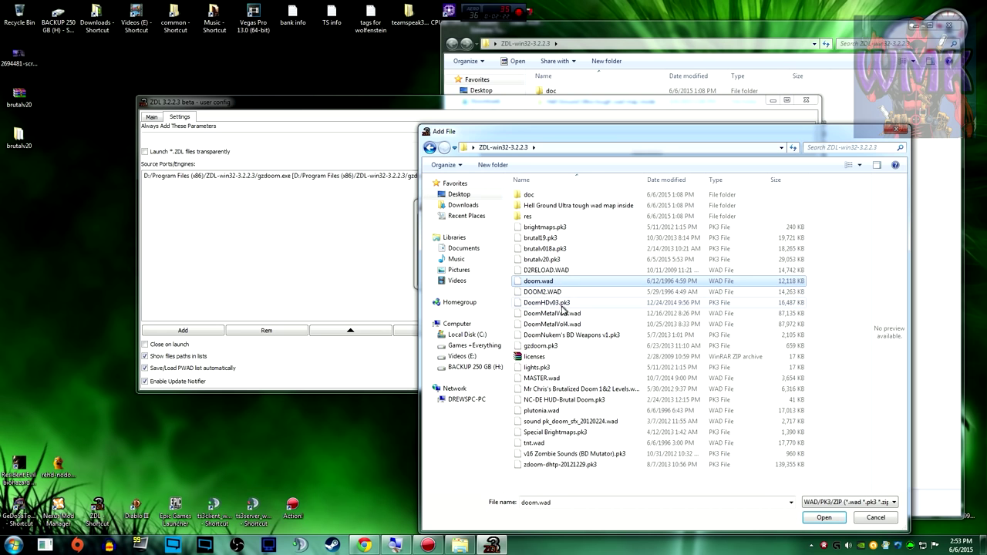
left_click(875, 517)
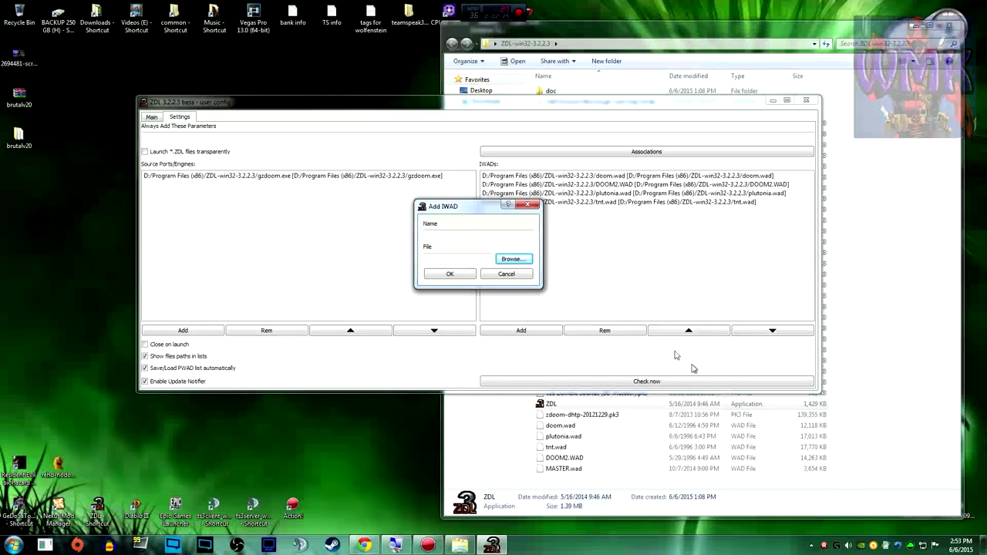
left_click(512, 275)
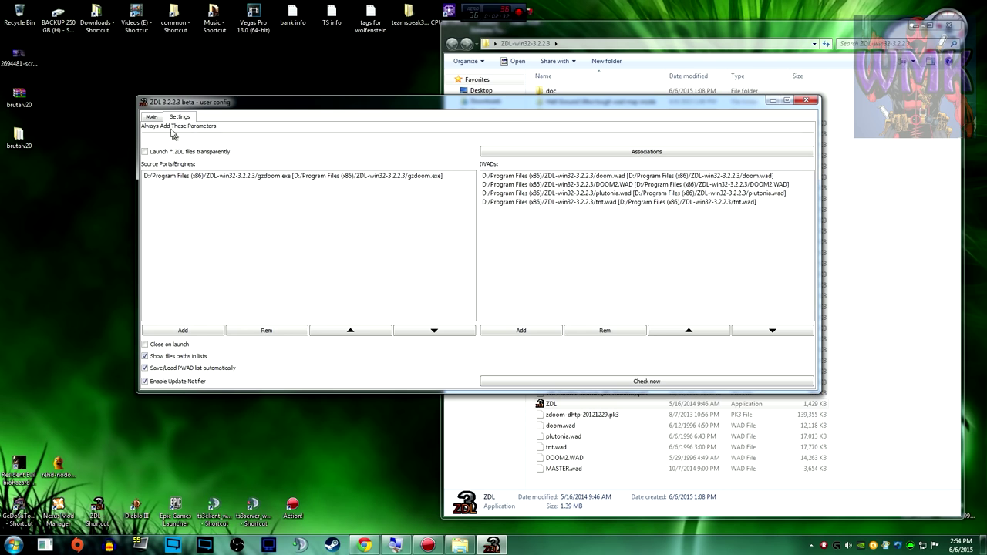
Bring up the file chooser for adding an external file, and close it without adding anything
left_click(152, 117)
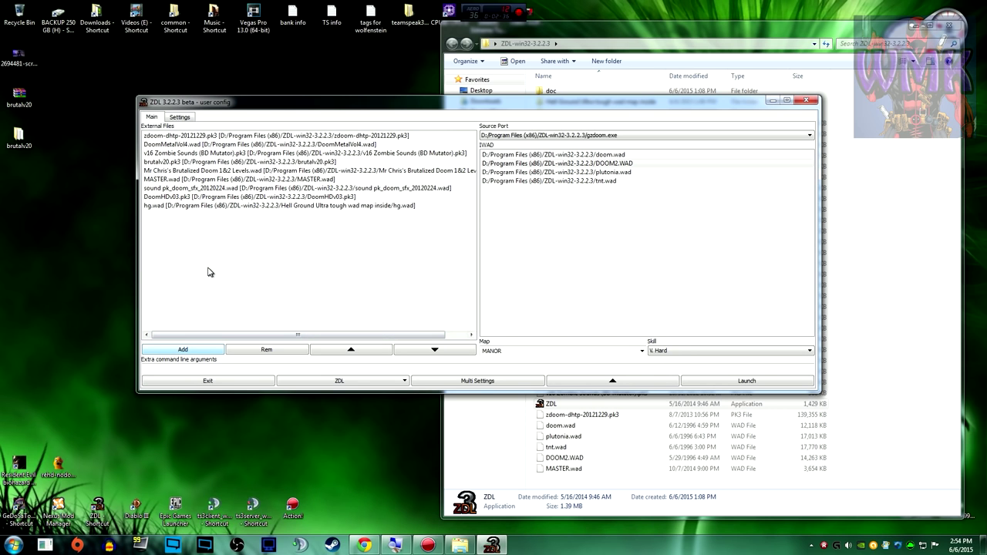
left_click(204, 347)
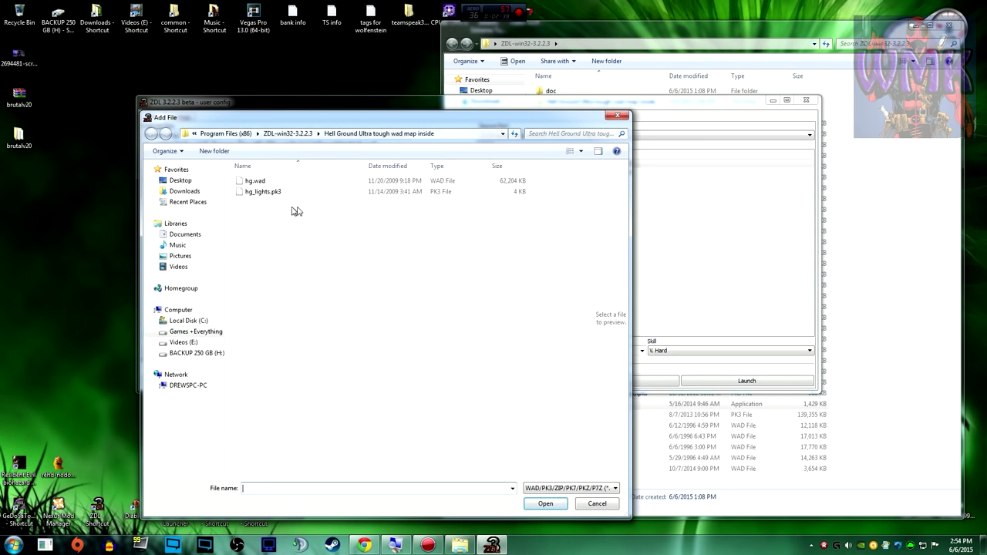
left_click(617, 115)
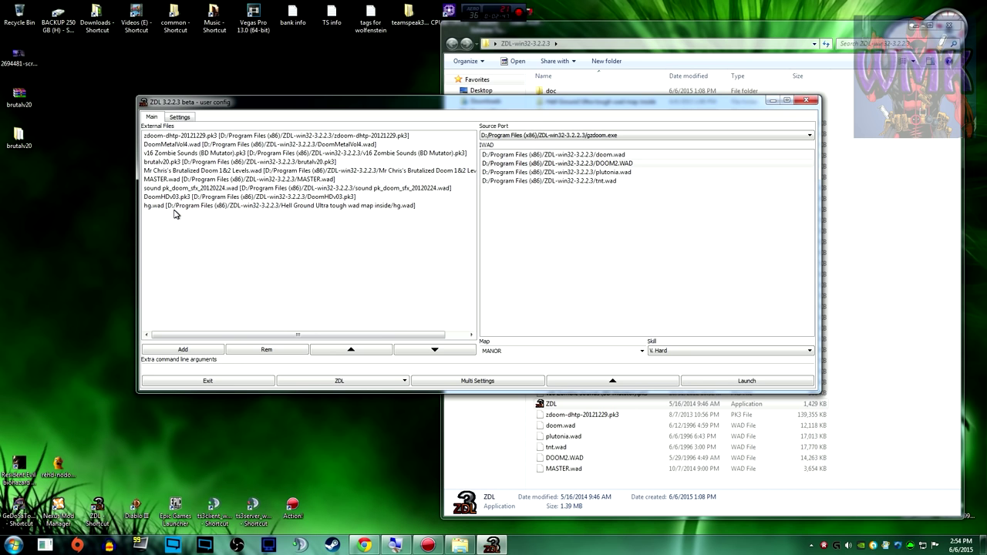
Rearrange the ZDL launcher and ZDL-win32-3.2.2.3 folder windows on the desktop, bringing the folder to the front
left_click_drag(518, 106, 537, 166)
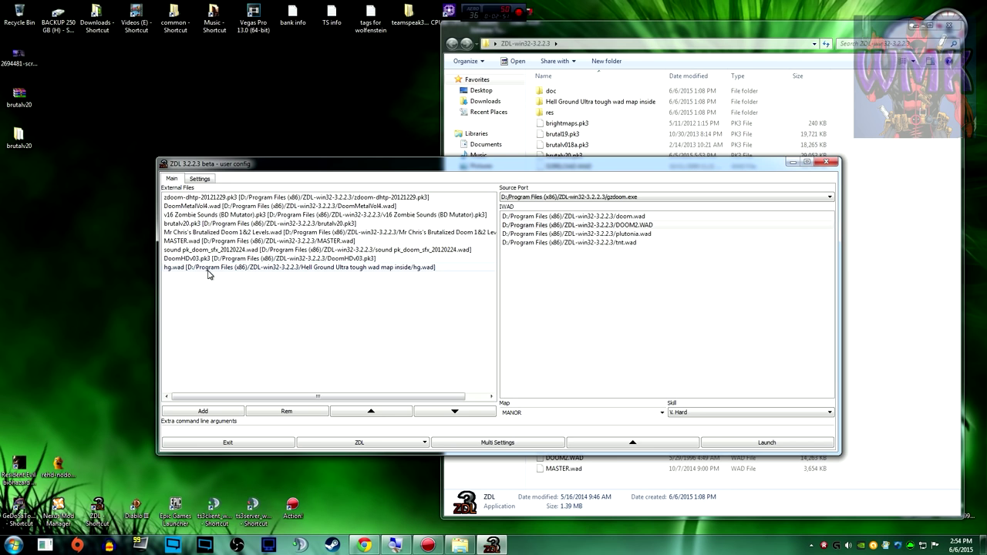
left_click(878, 171)
left_click_drag(661, 36, 528, 42)
left_click_drag(728, 500, 736, 536)
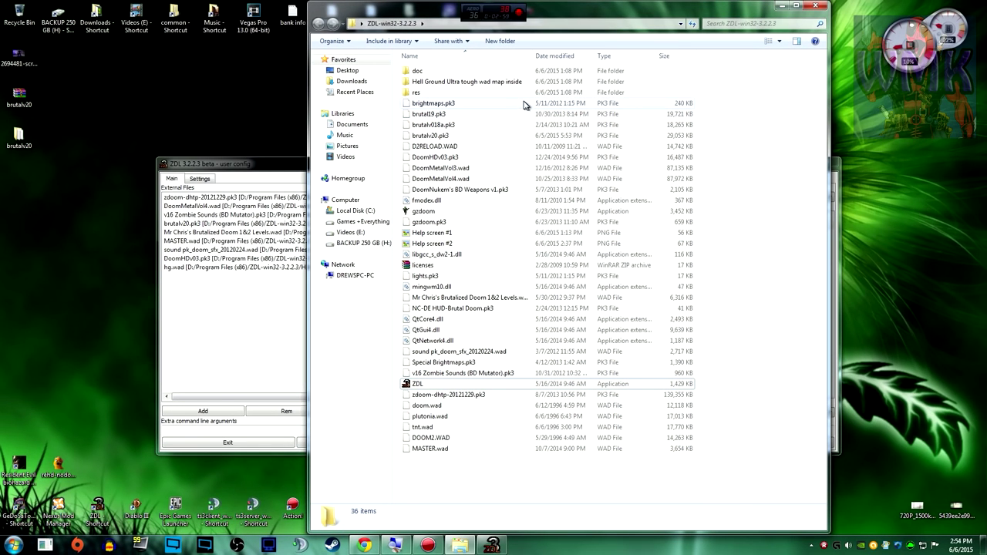
Examine hg.wad and hg_lights.pk3 in the Hell Ground map folder, compare with the launcher's external files, and close the folder window
double_click(487, 82)
left_click(447, 81)
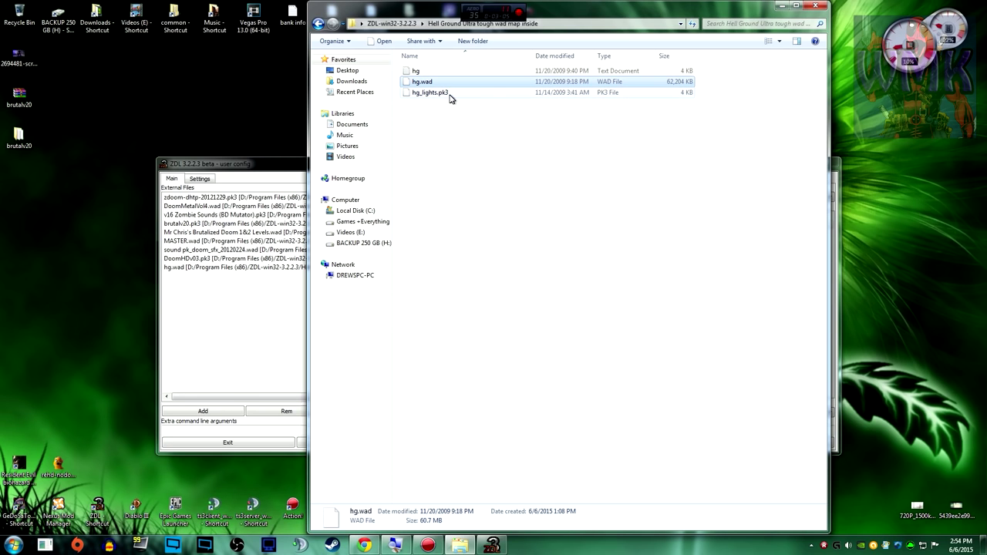
left_click(447, 95)
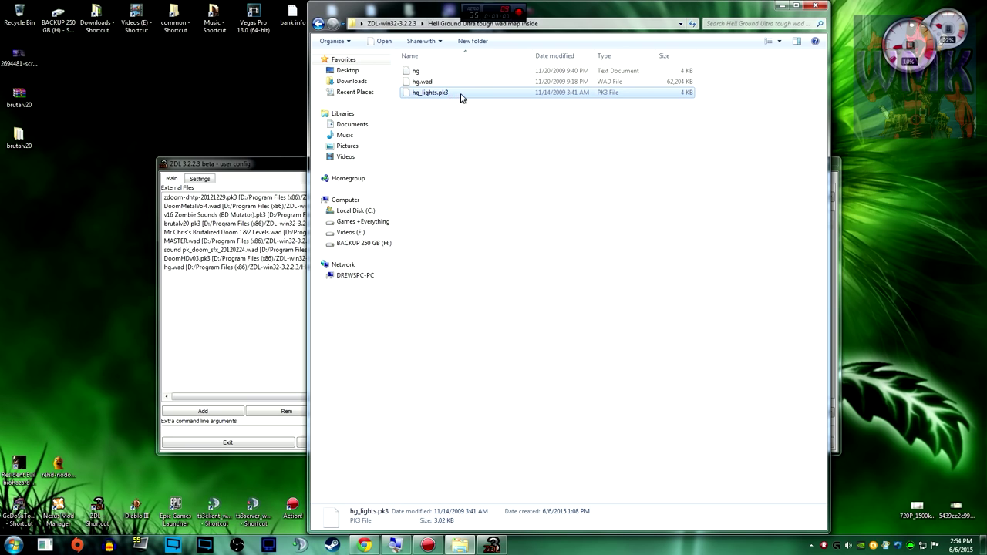
left_click(248, 314)
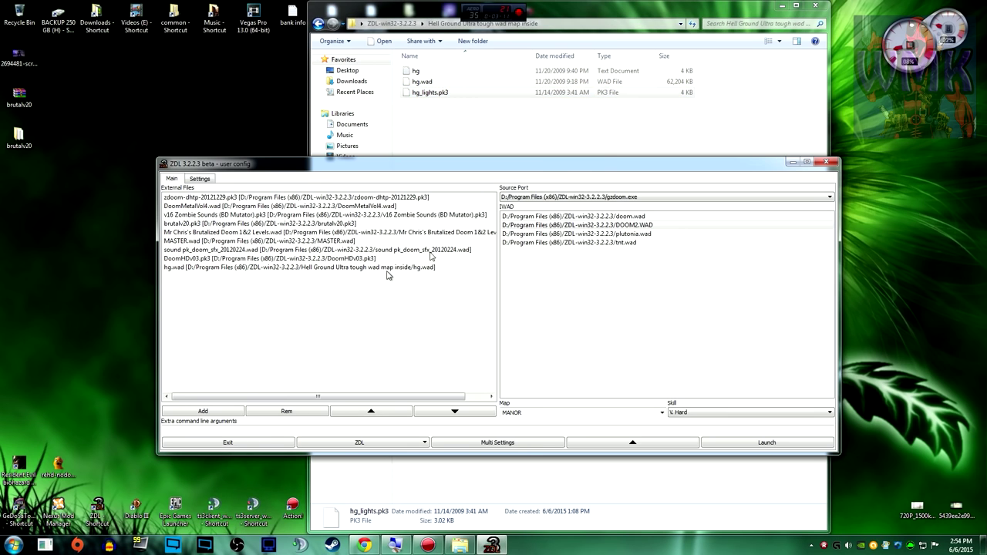
left_click(814, 5)
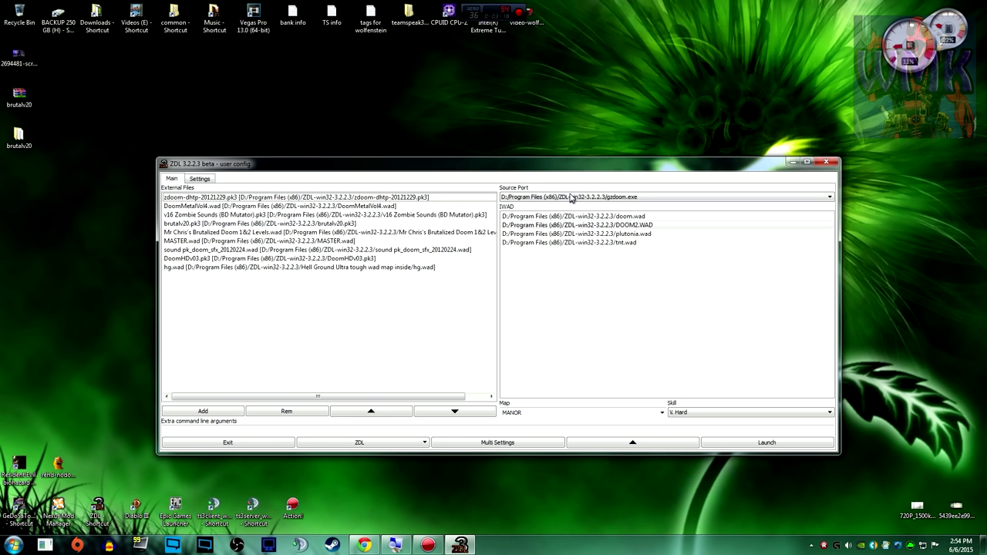
Review the source port and IWAD lists in the launcher's settings, and return to the main launch options
left_click(199, 178)
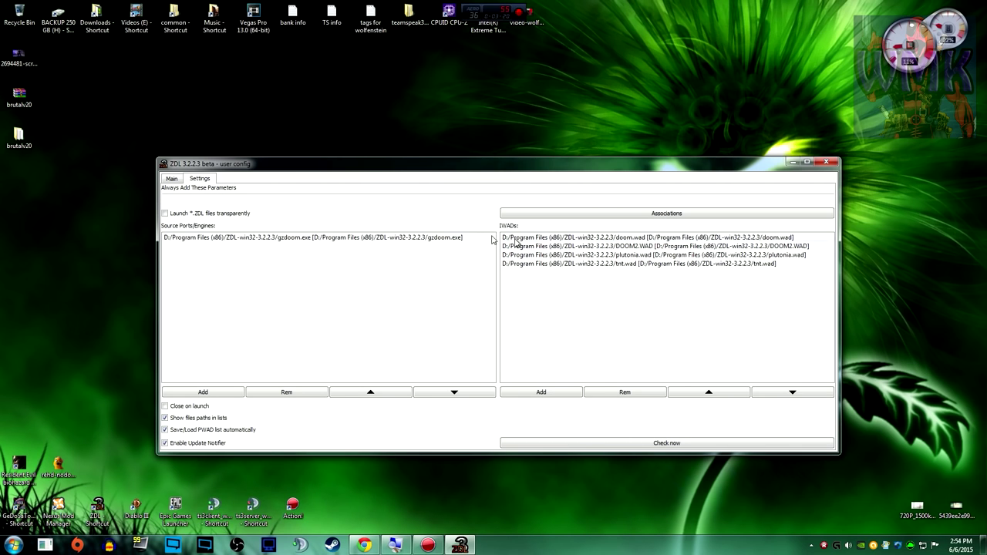
left_click(172, 178)
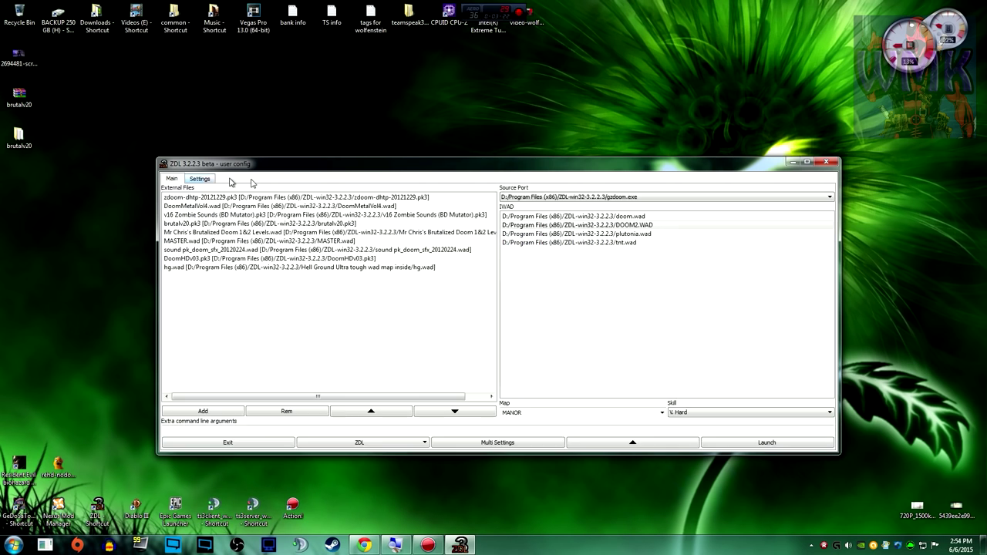
Close the ZDL launcher and start it again from the desktop's ZDL-win32-3.2.2.3 folder
left_click(826, 161)
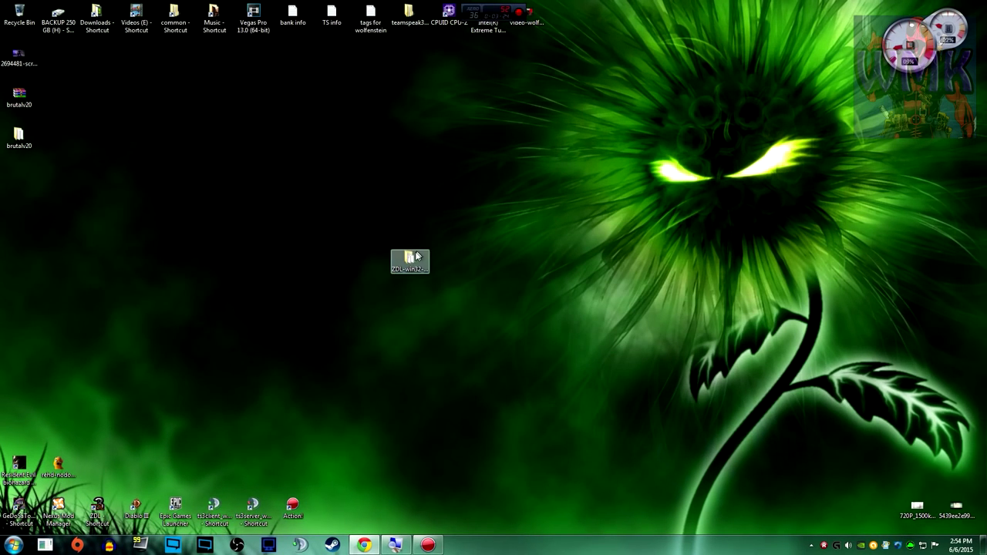
double_click(410, 260)
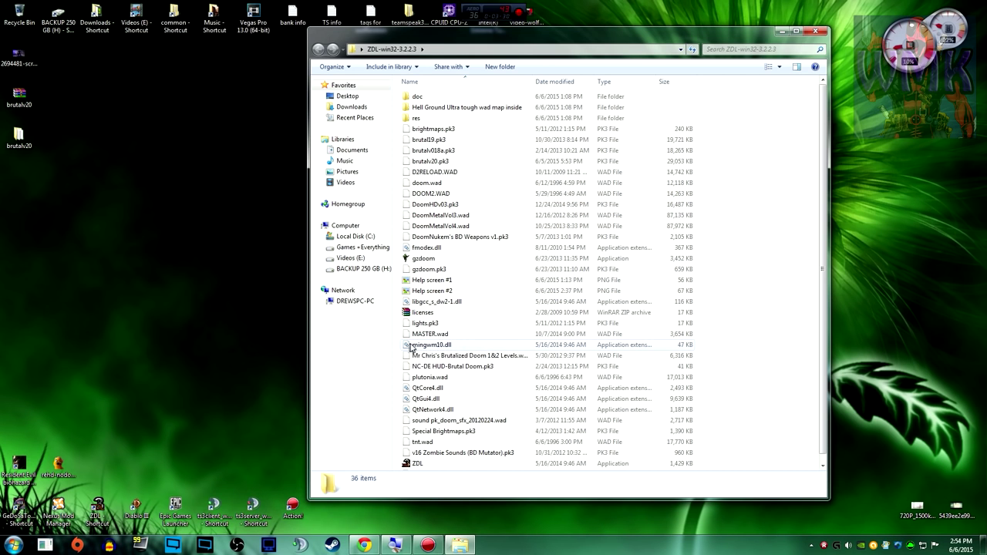
double_click(415, 463)
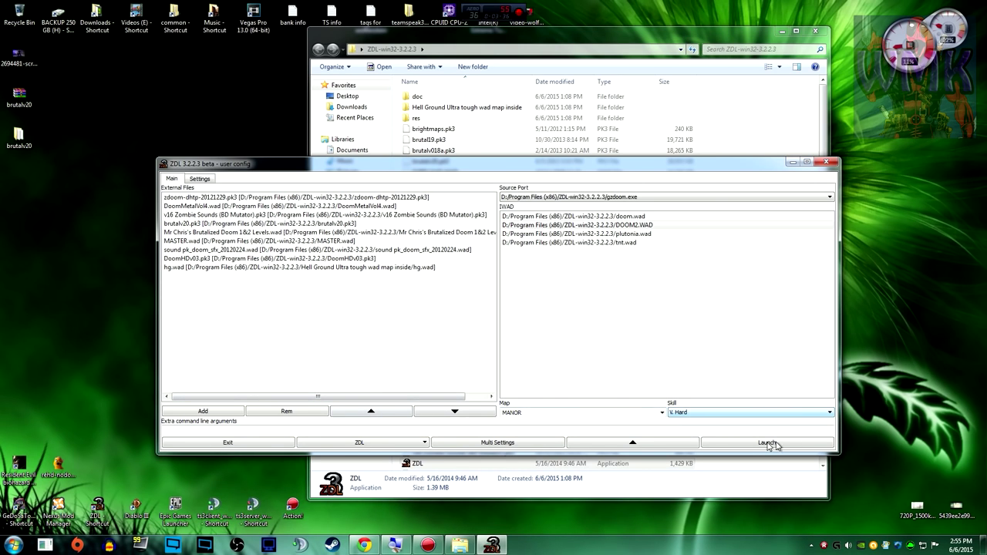
Select doom.wad as the IWAD and MAP01 as the starting map
left_click(633, 219)
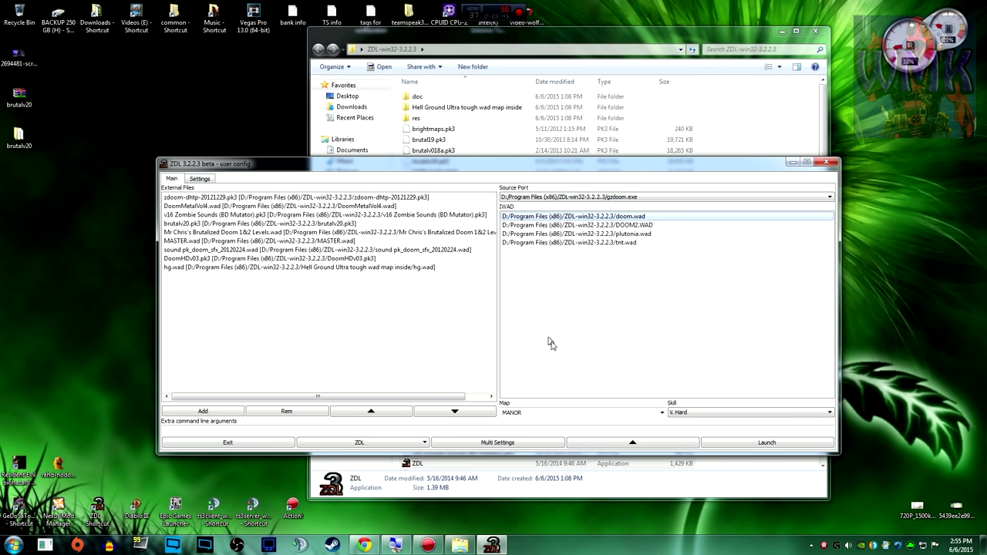
left_click(662, 413)
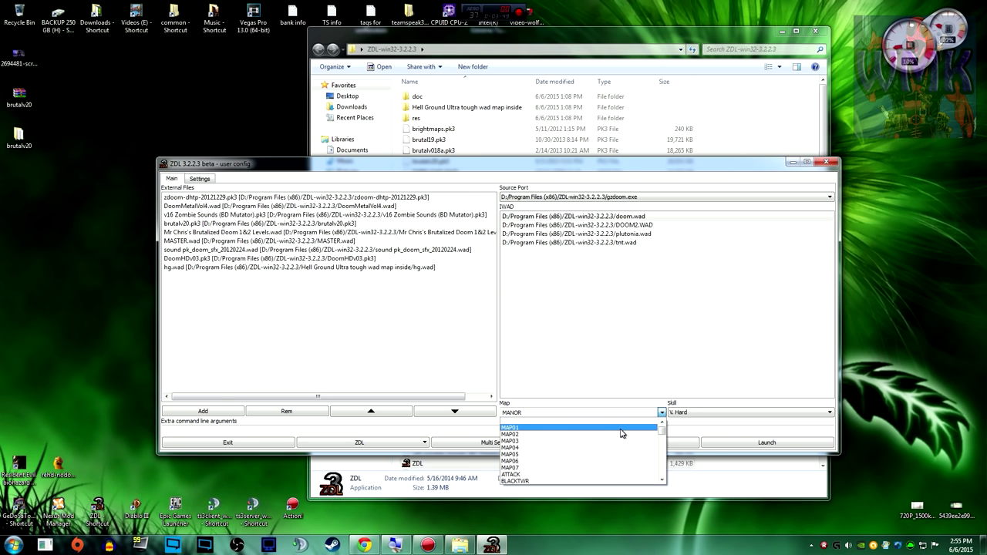
left_click(621, 428)
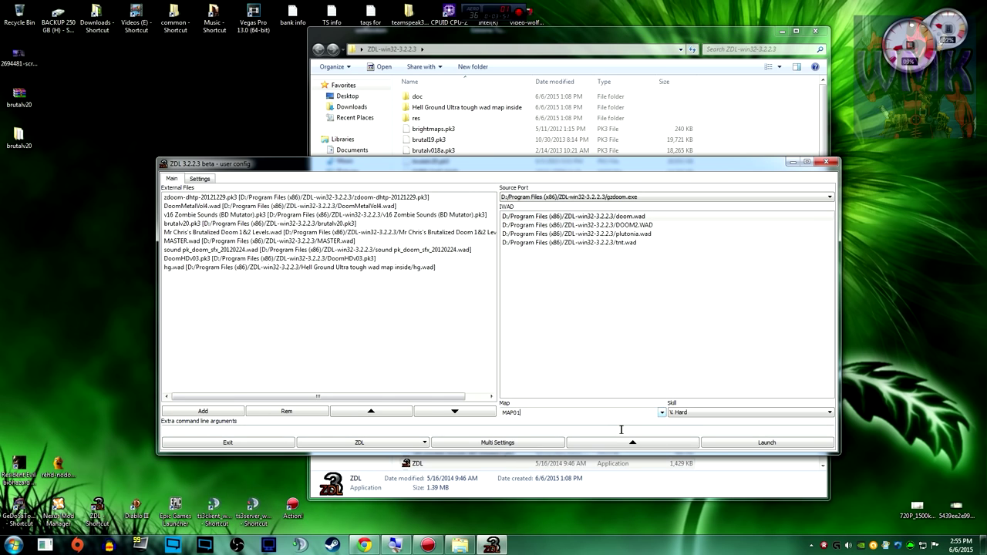
Choose V. Hard as the skill level and launch the game
left_click(747, 415)
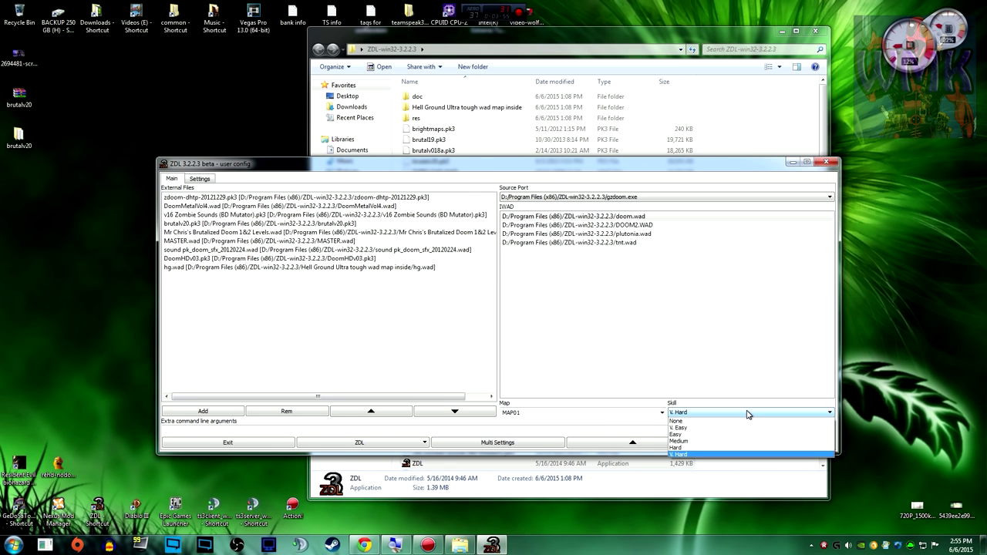
left_click(728, 456)
left_click(728, 447)
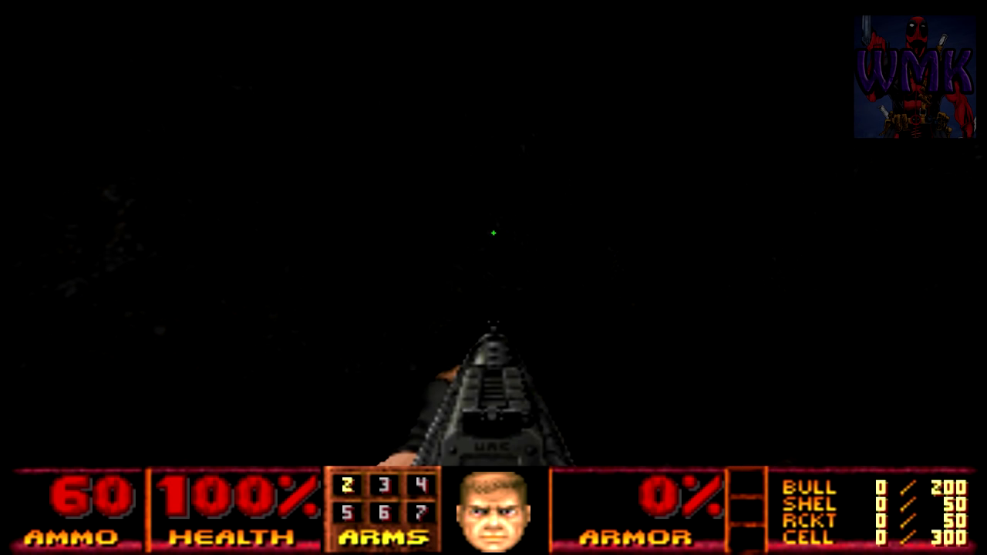
key("w")
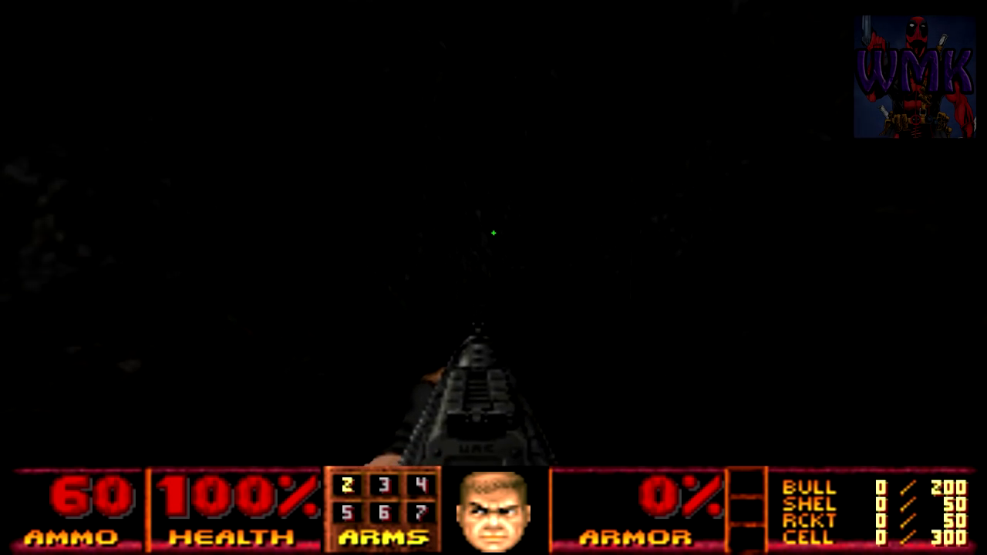
key("e")
key("w")
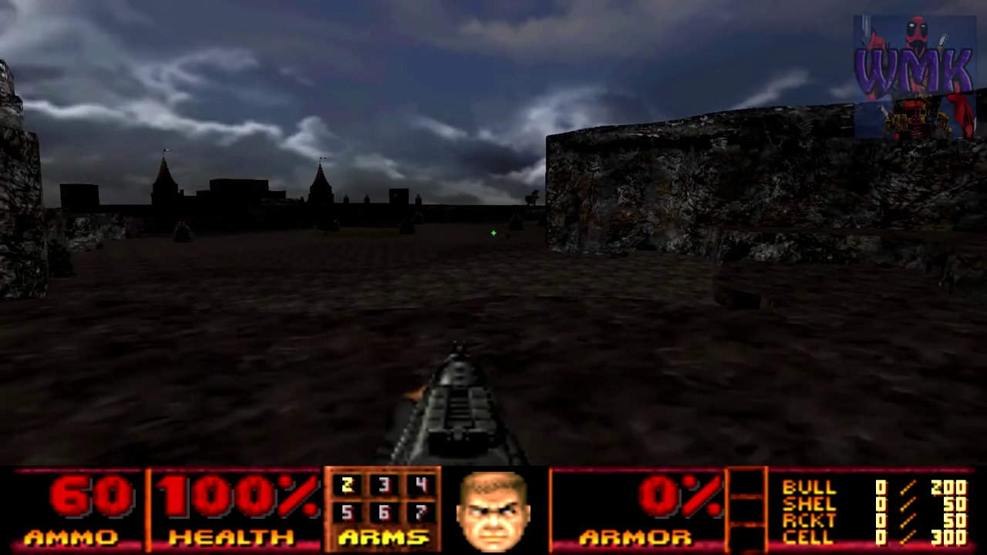
key("w")
key("Right")
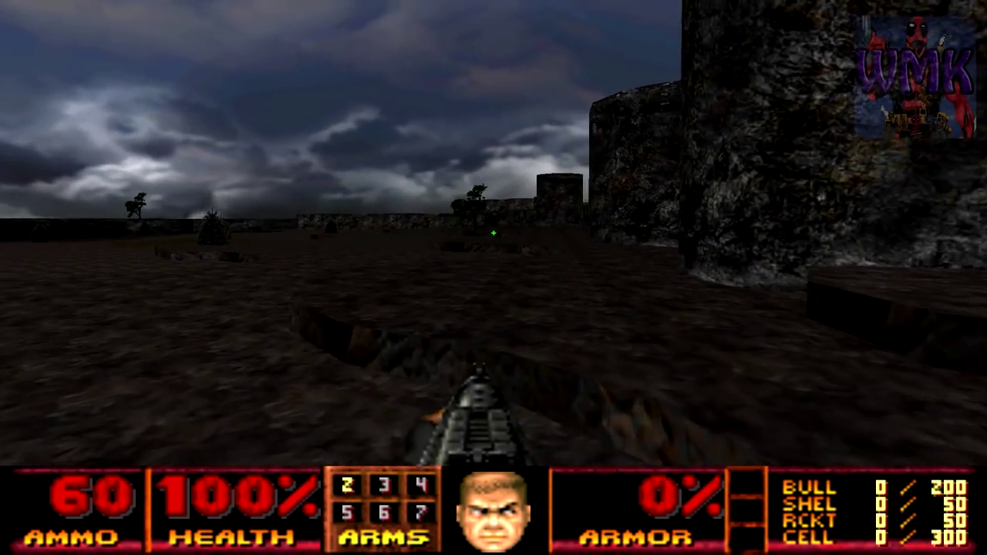
key("w")
key("Left")
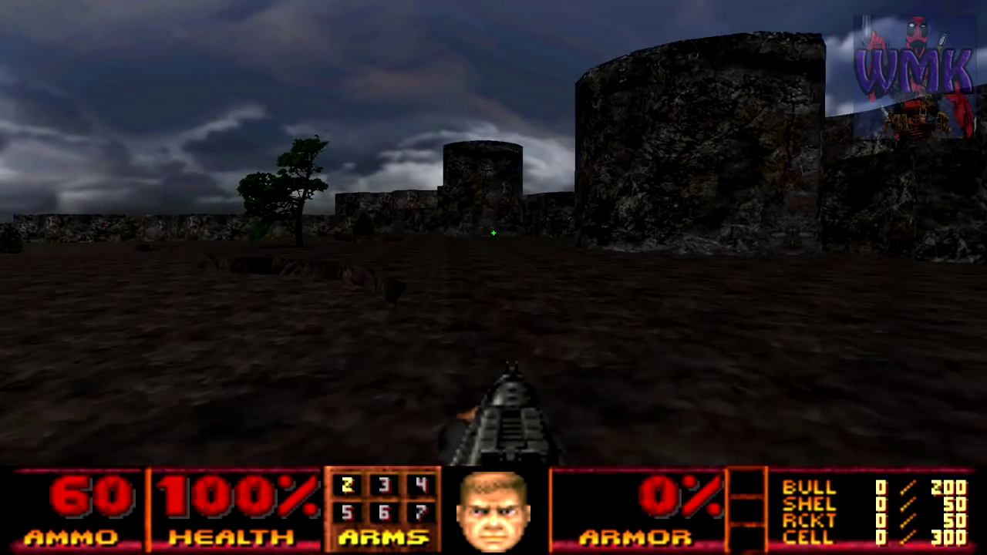
key("w")
key("Left")
key("Right")
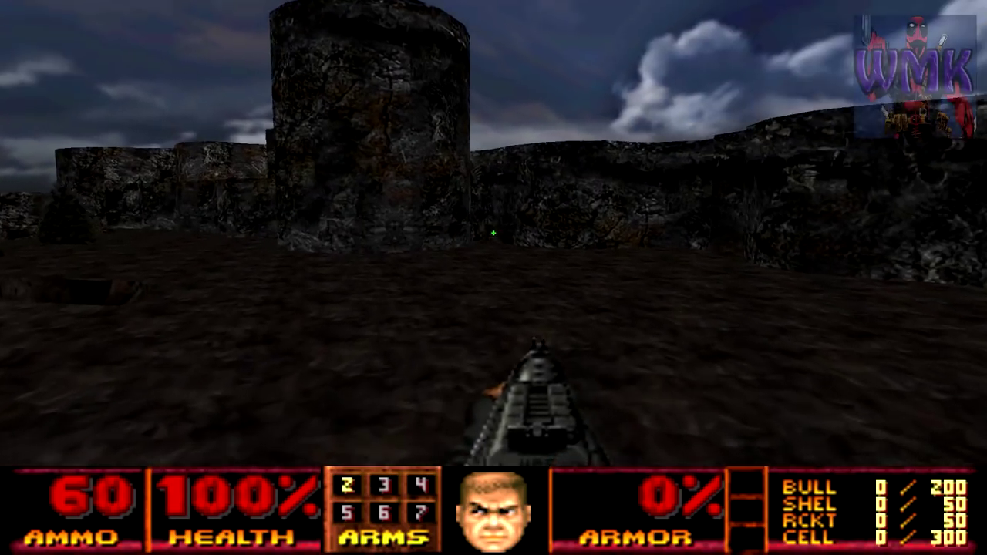
key("Left")
key("w")
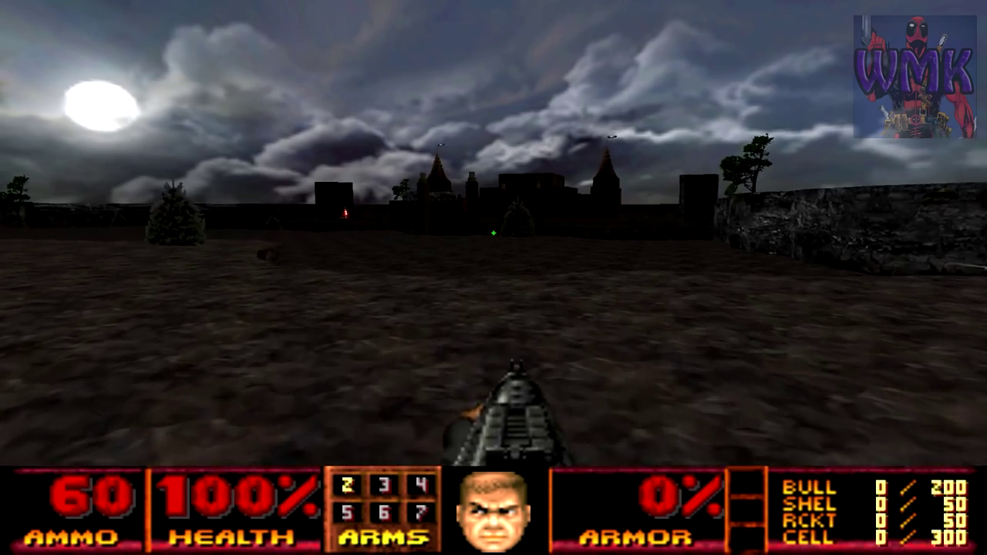
key("w")
key("Left")
key("Right")
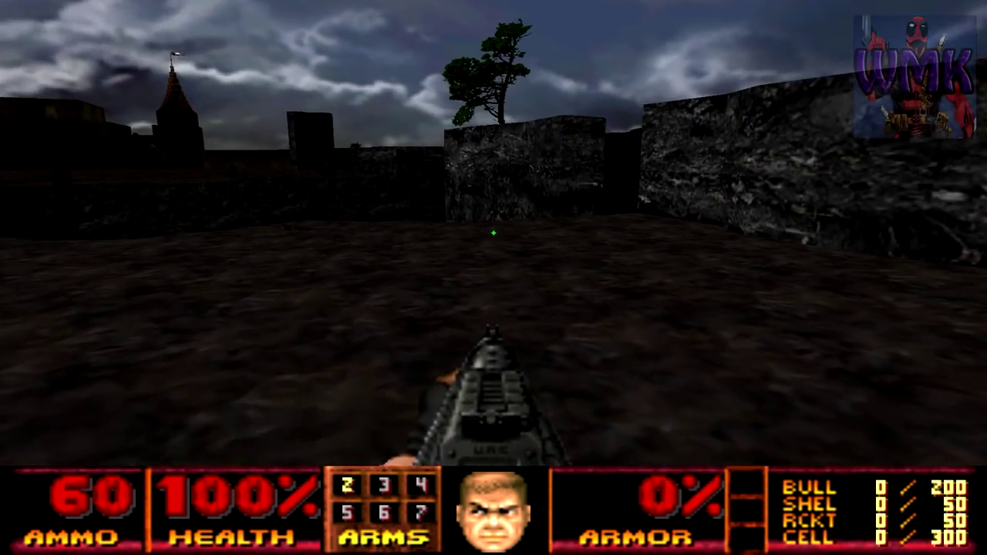
key("w")
key("Right")
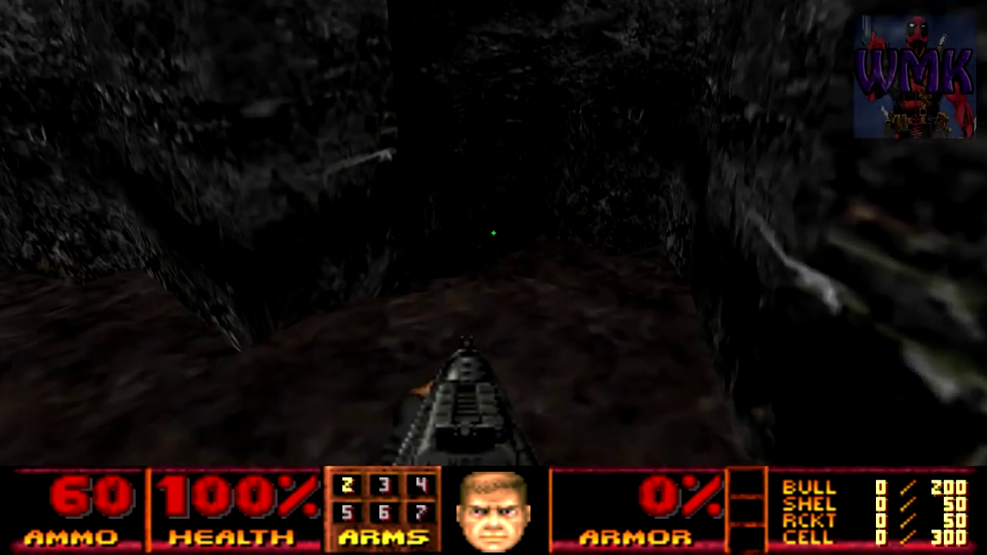
key("Left")
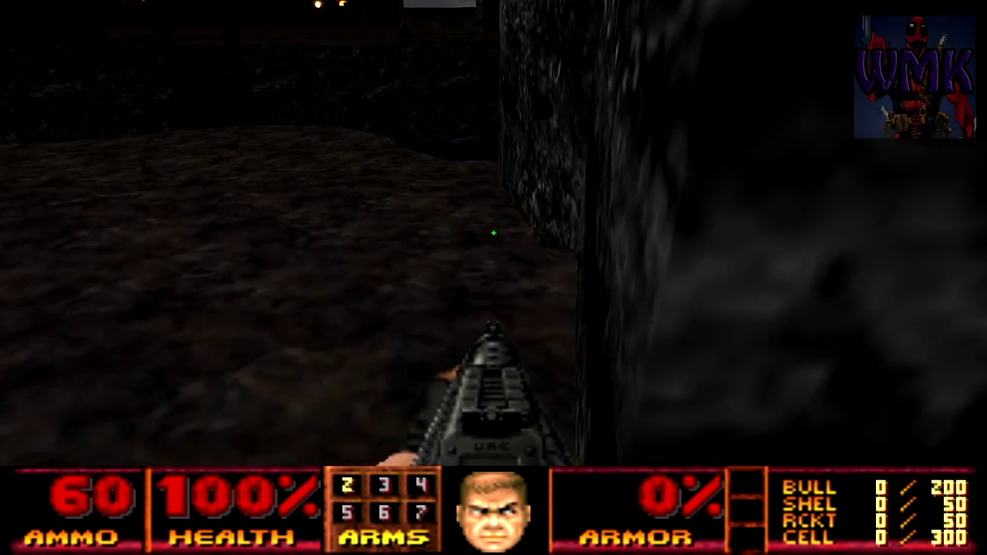
key("Right")
key("w")
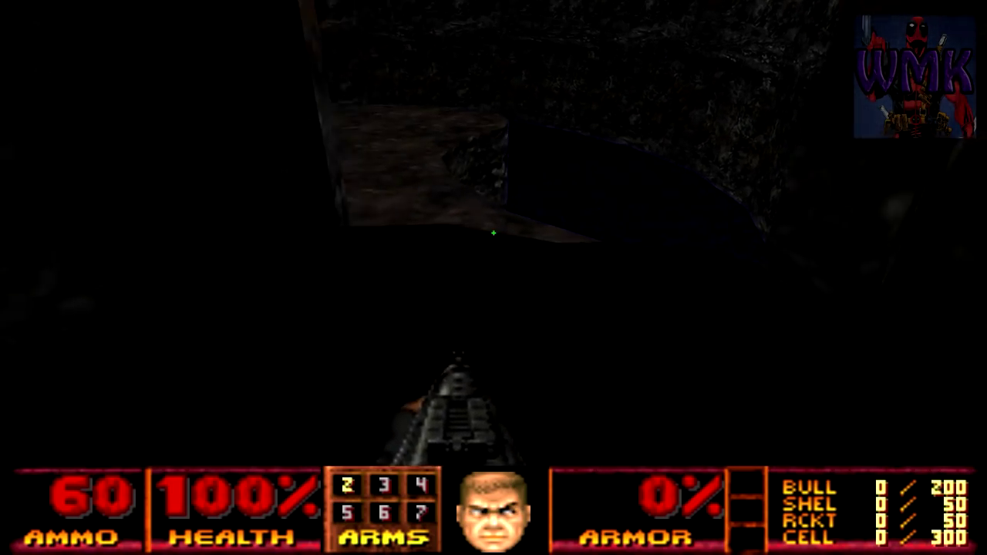
key("Left")
key("w")
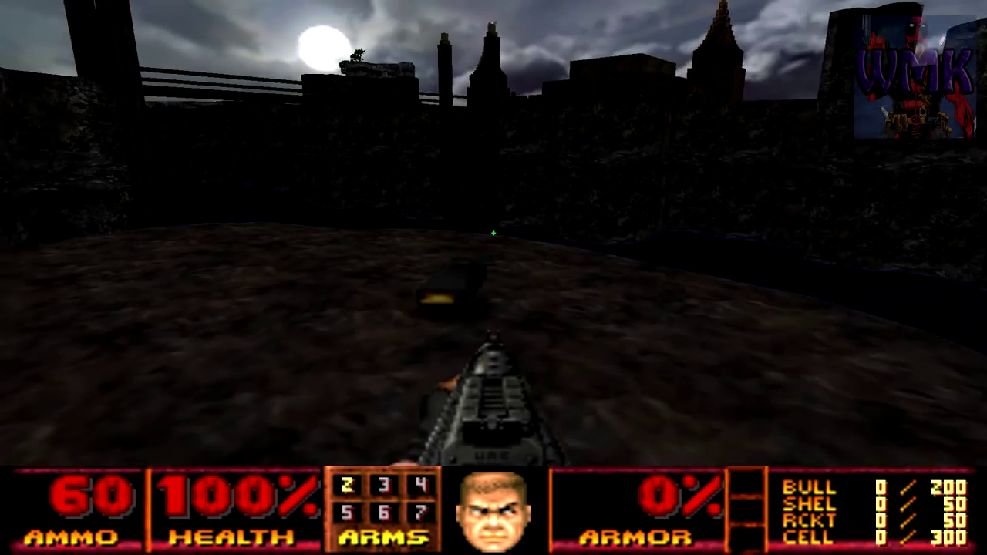
key("w")
key("Left")
key("w")
key("Left")
key("w")
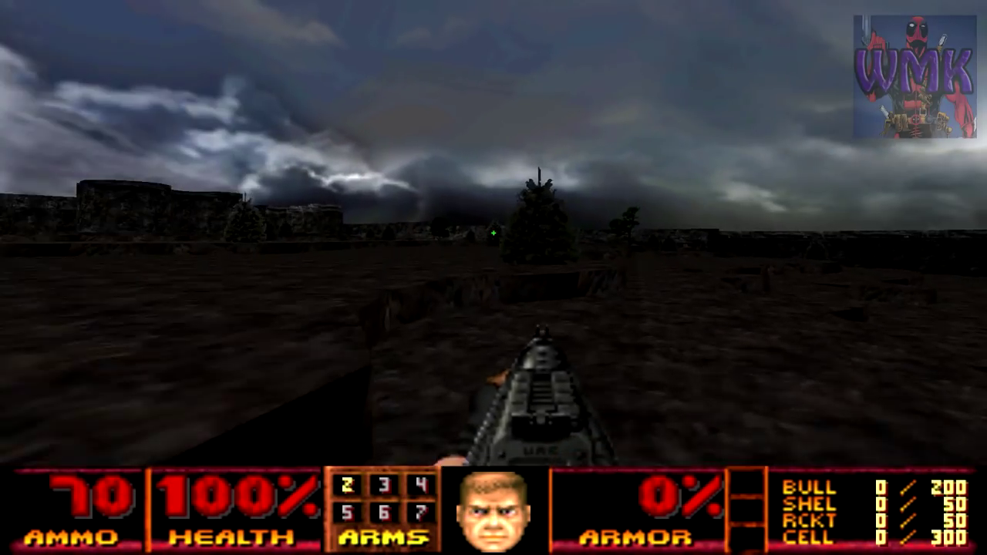
key("Right")
key("Right")
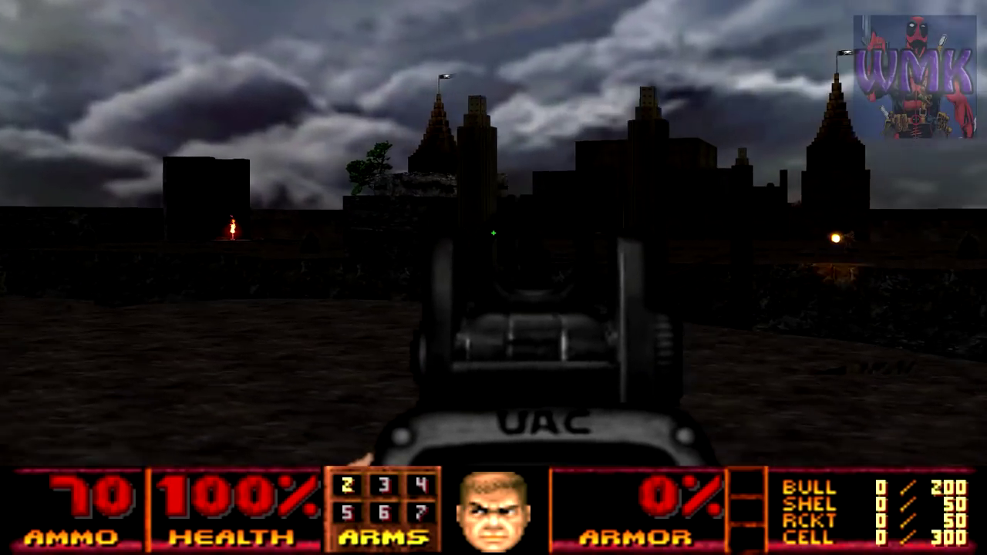
right_click(494, 233)
key("w")
key("w")
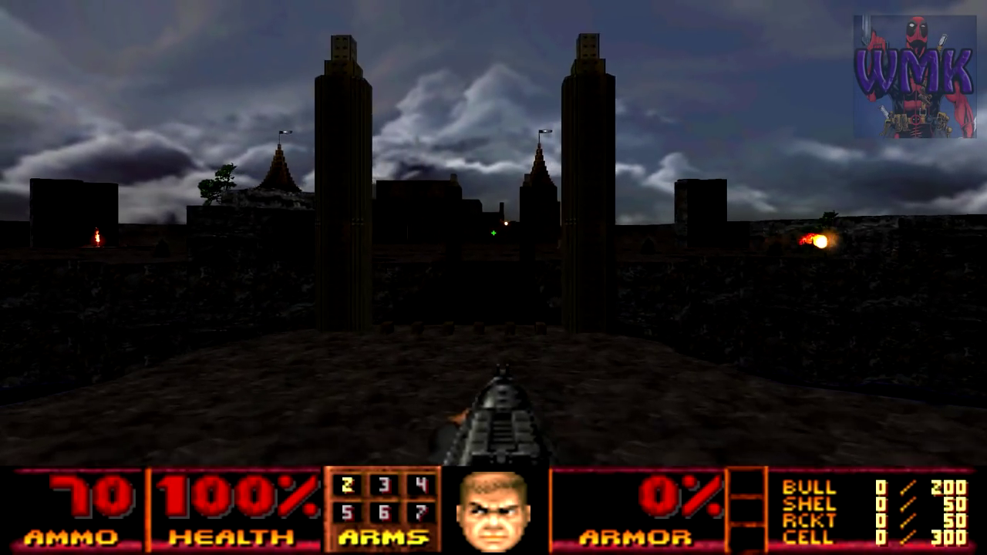
key("w")
left_click(493, 232)
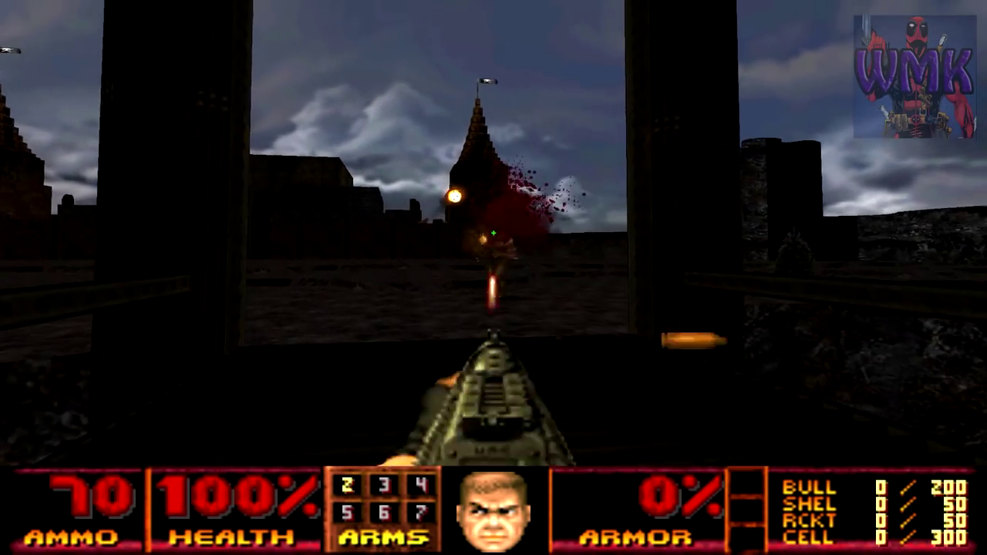
key("w")
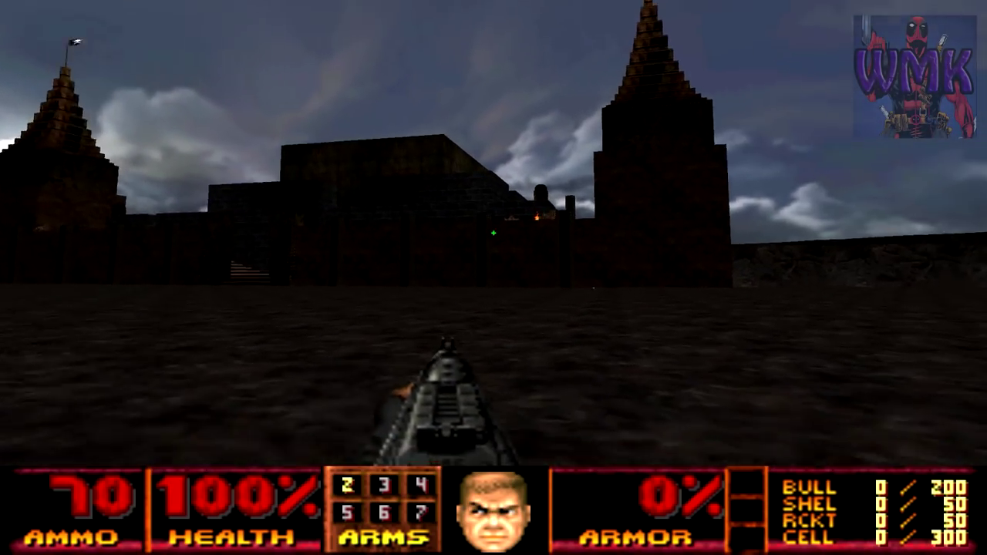
left_click(493, 233)
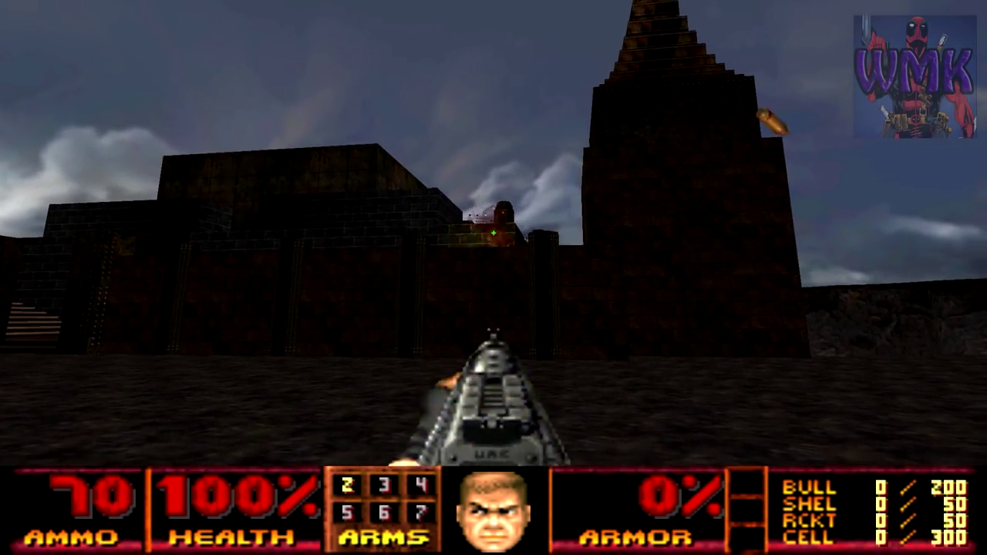
left_click(493, 233)
key("w")
key("r")
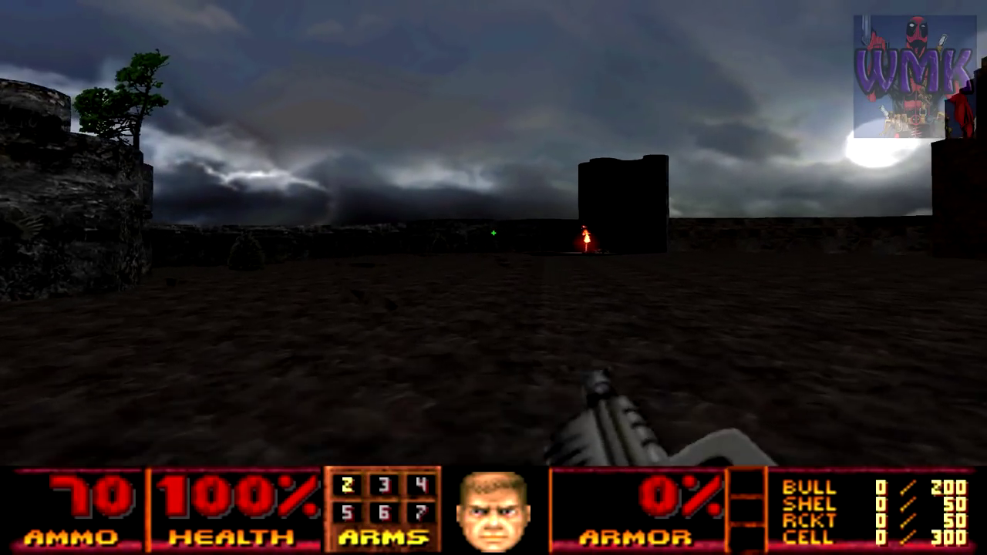
key("ctrl")
key("Right")
key("w")
key("w")
key("Right")
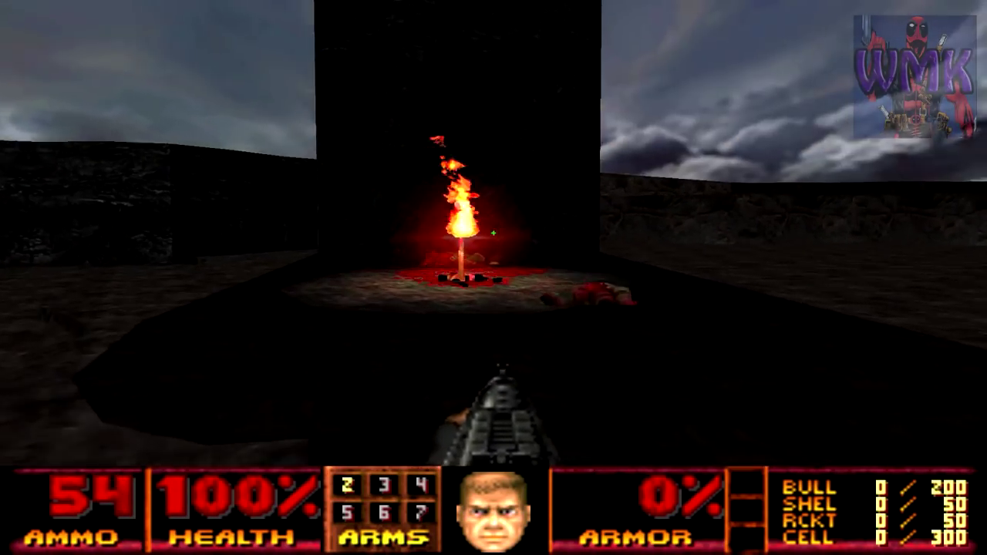
key("Left")
key("w")
key("Left")
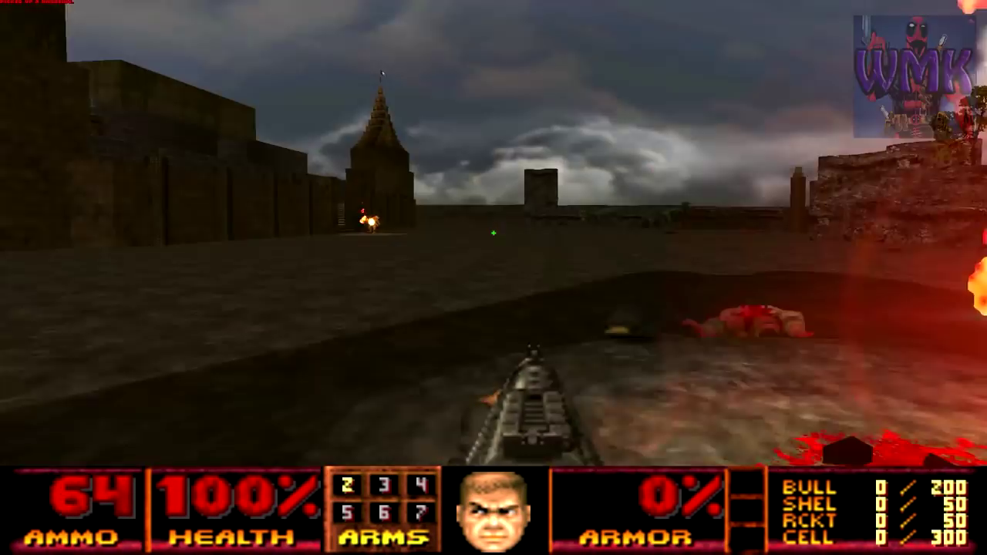
key("w")
key("Left")
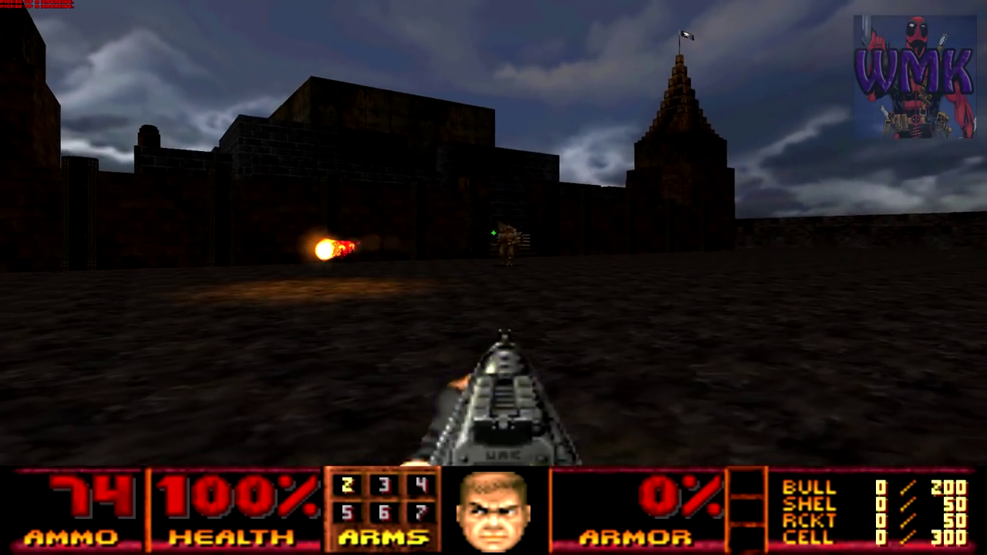
key("w")
key("Left")
key("w")
key("Left")
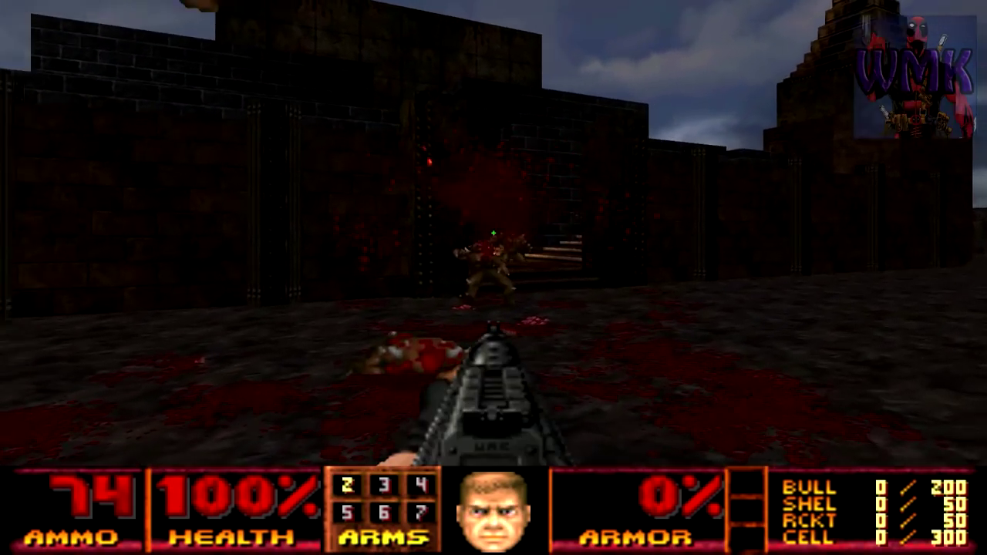
key("Left")
key("w")
key("Right")
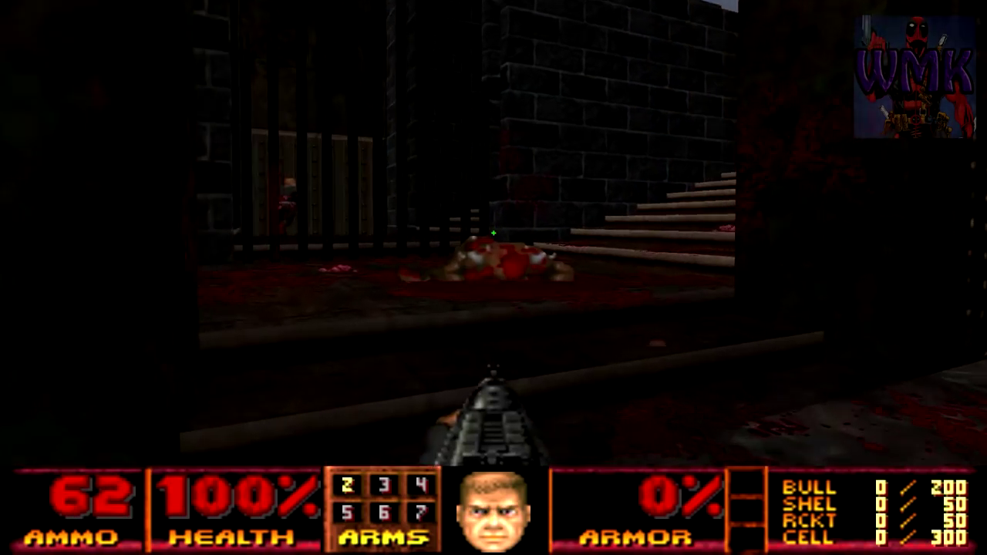
key("Left")
left_click(494, 233)
key("Right")
key("ctrl")
key("w")
key("w")
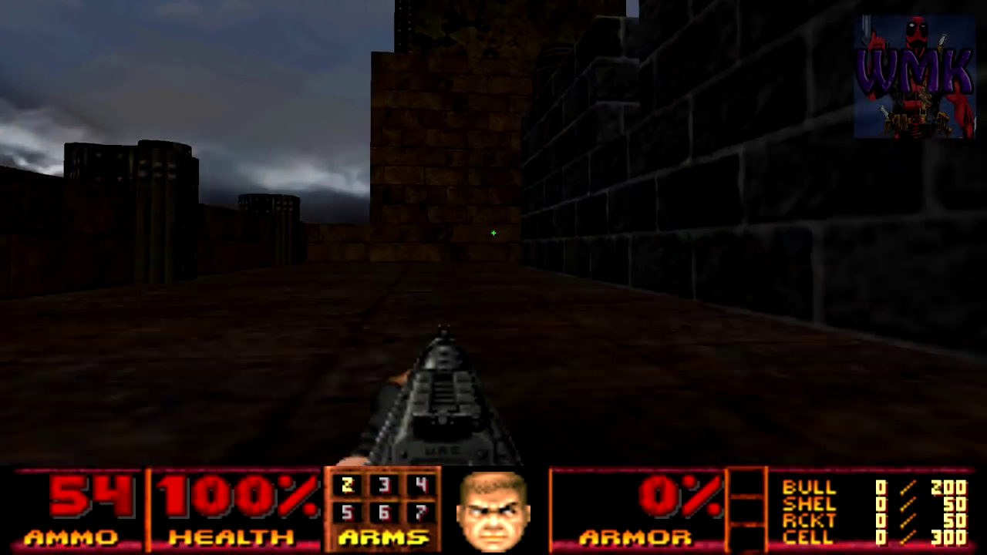
key("Left")
key("w")
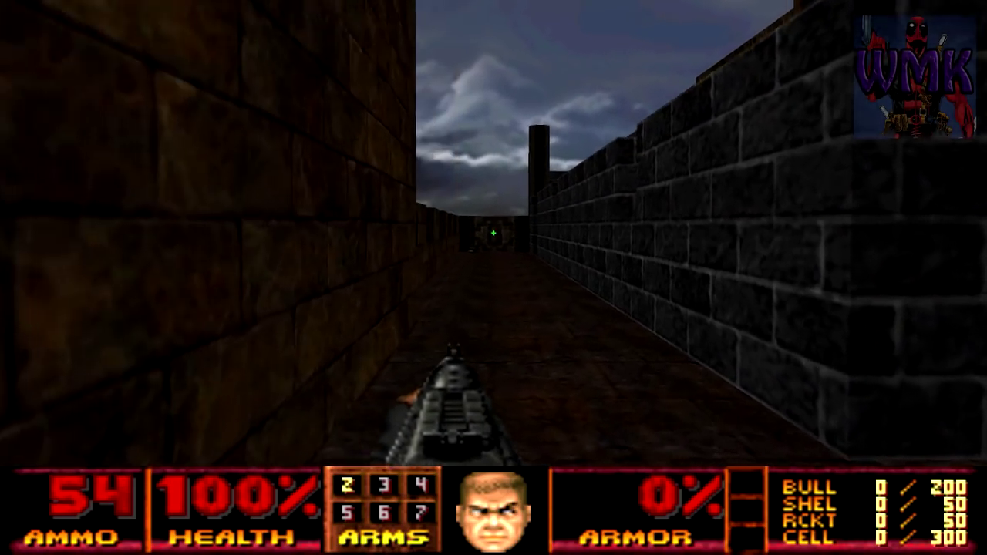
key("w")
key("w")
key("Right")
key("w")
key("Right")
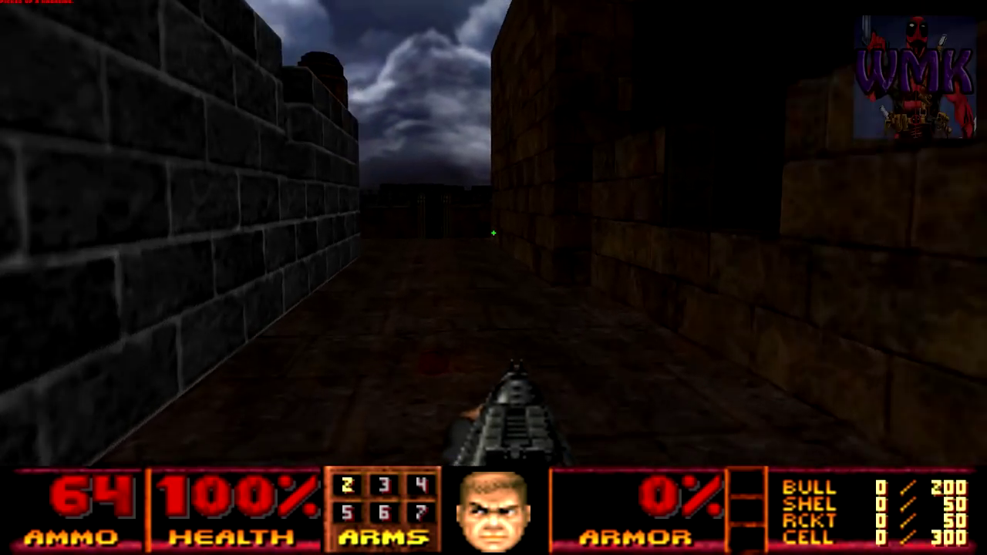
key("w")
key("Left")
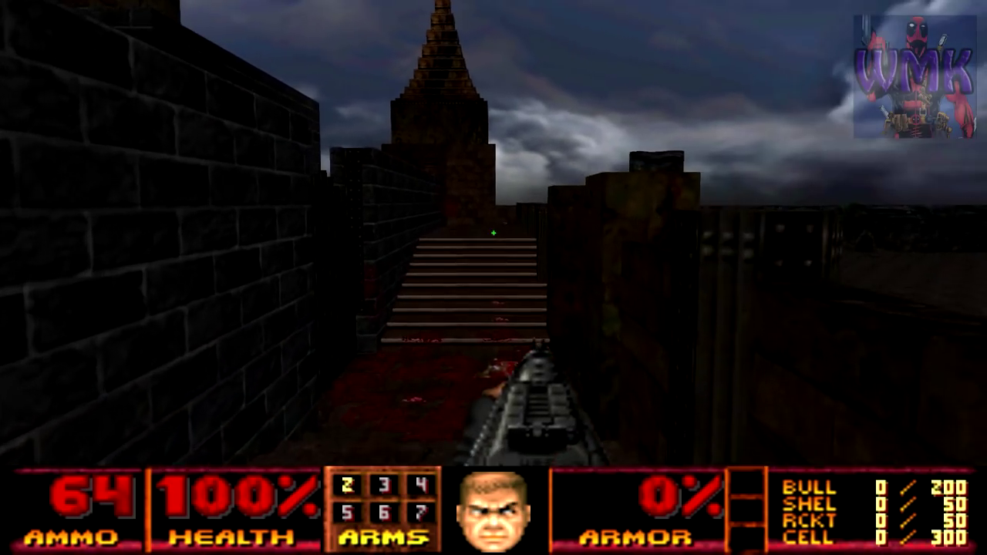
key("w")
key("Left")
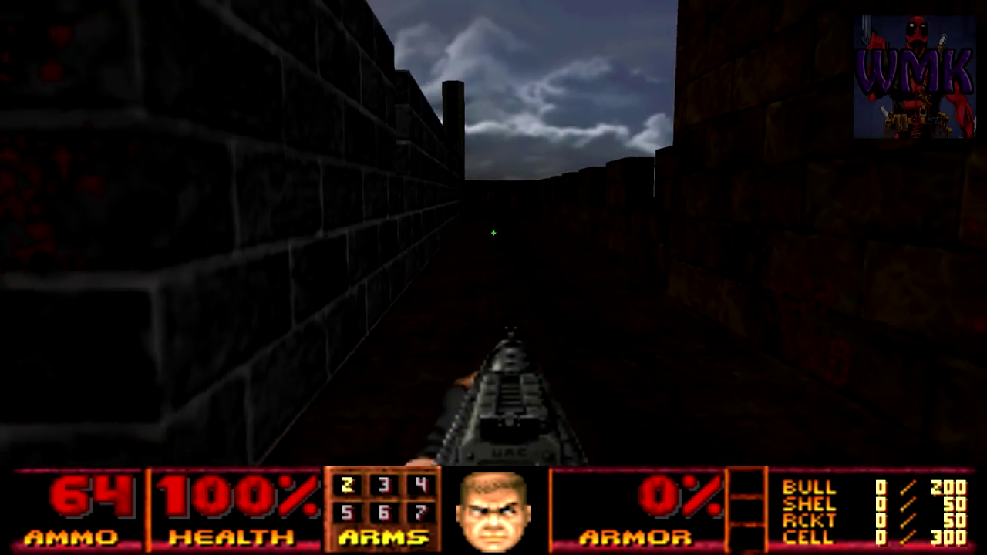
key("w")
key("Left")
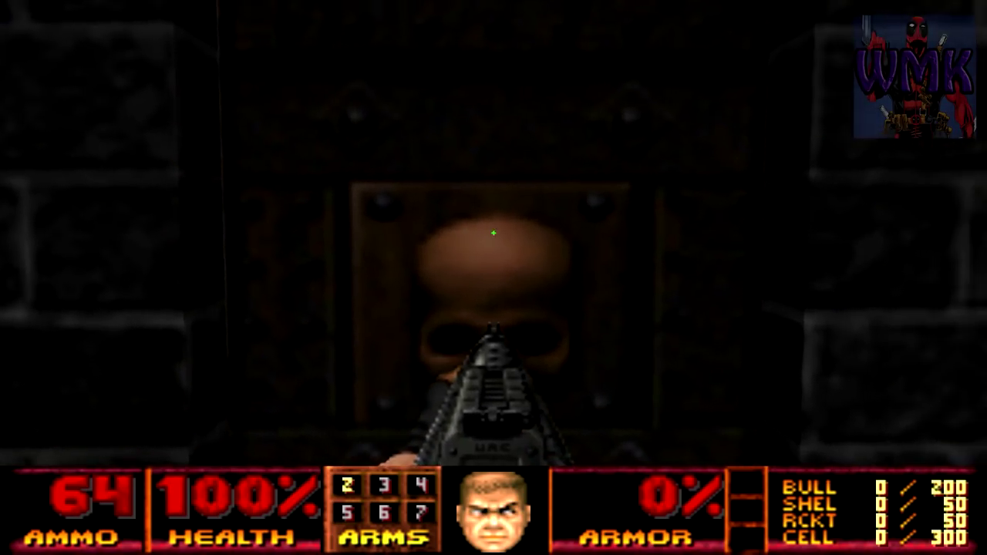
key("w")
key("w")
key("Left")
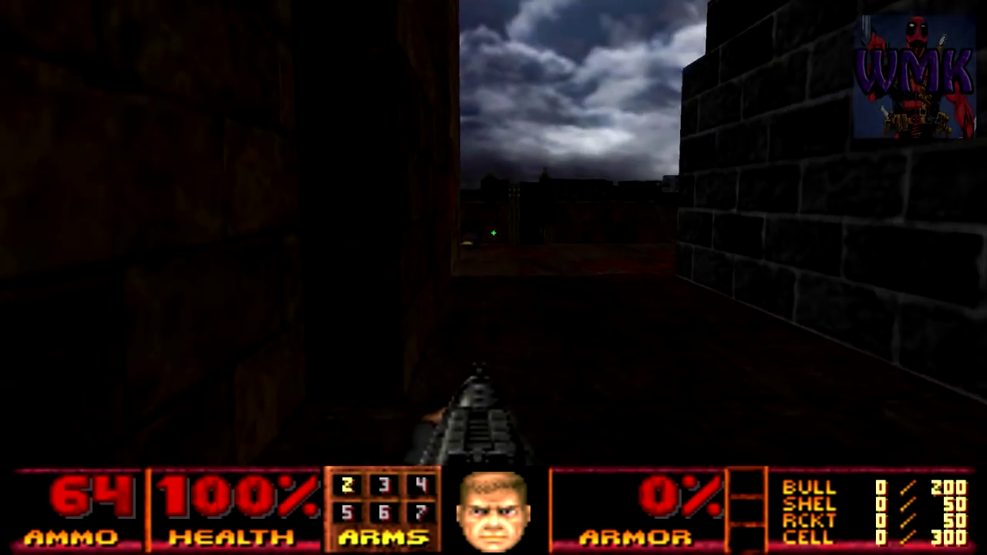